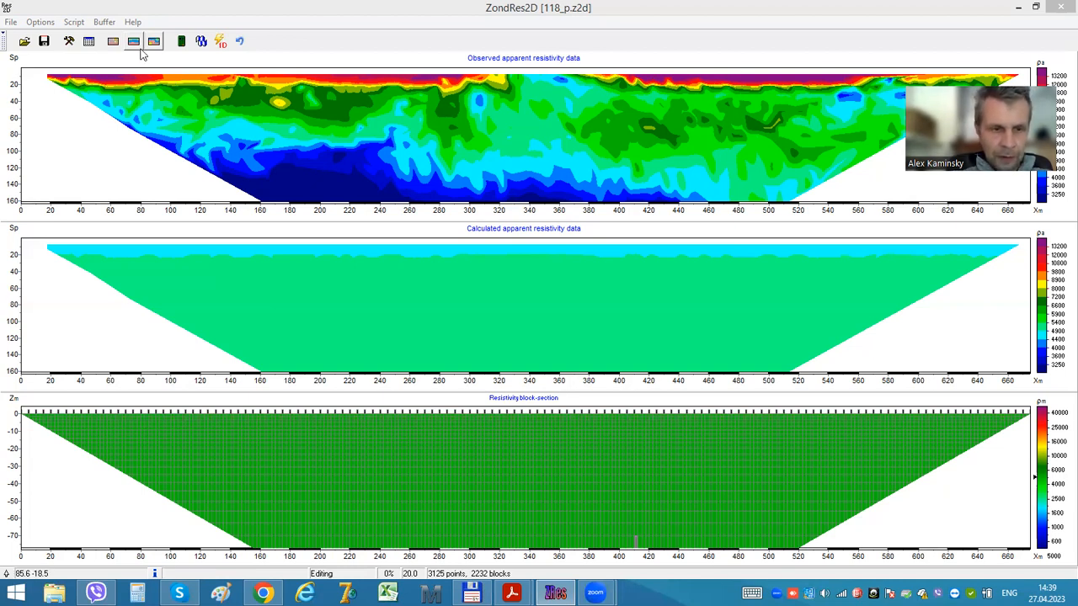
Step: Set the number of surface layers to 1 in the model inversion settings and apply the change
click(69, 42)
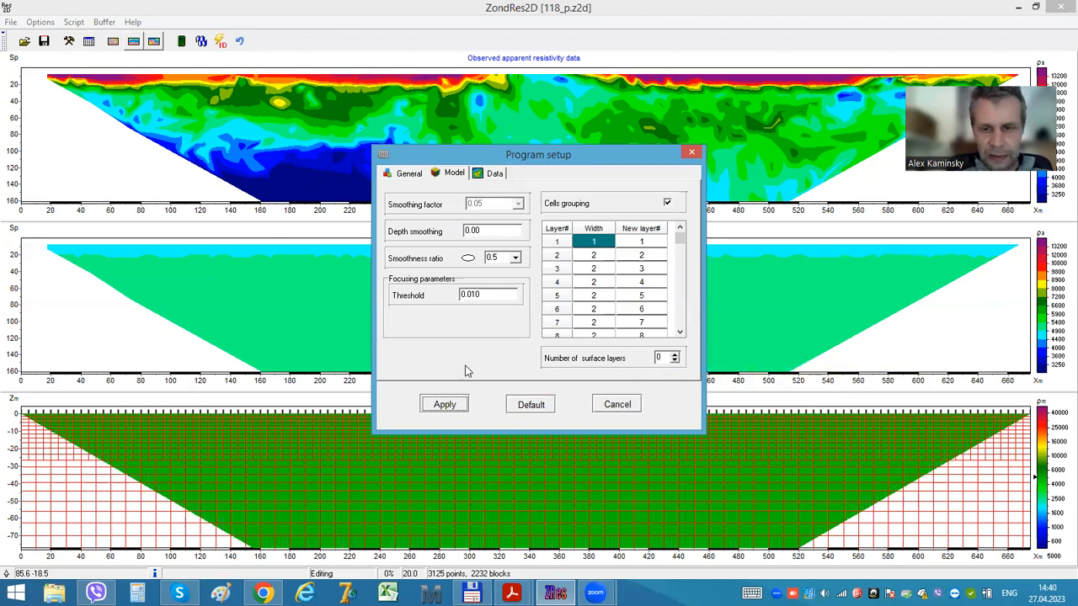
click(674, 355)
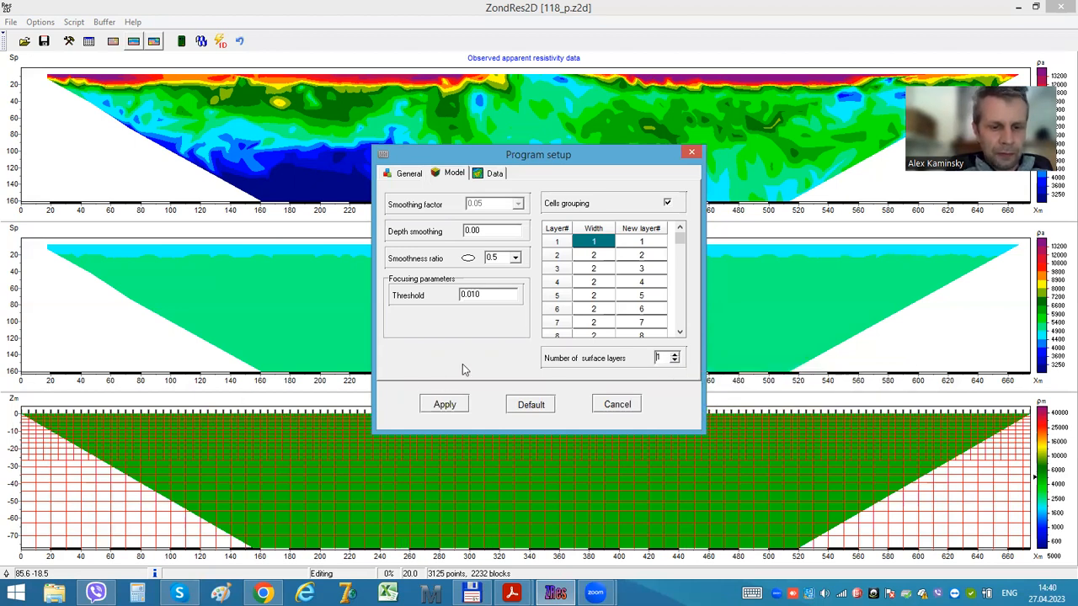
click(444, 405)
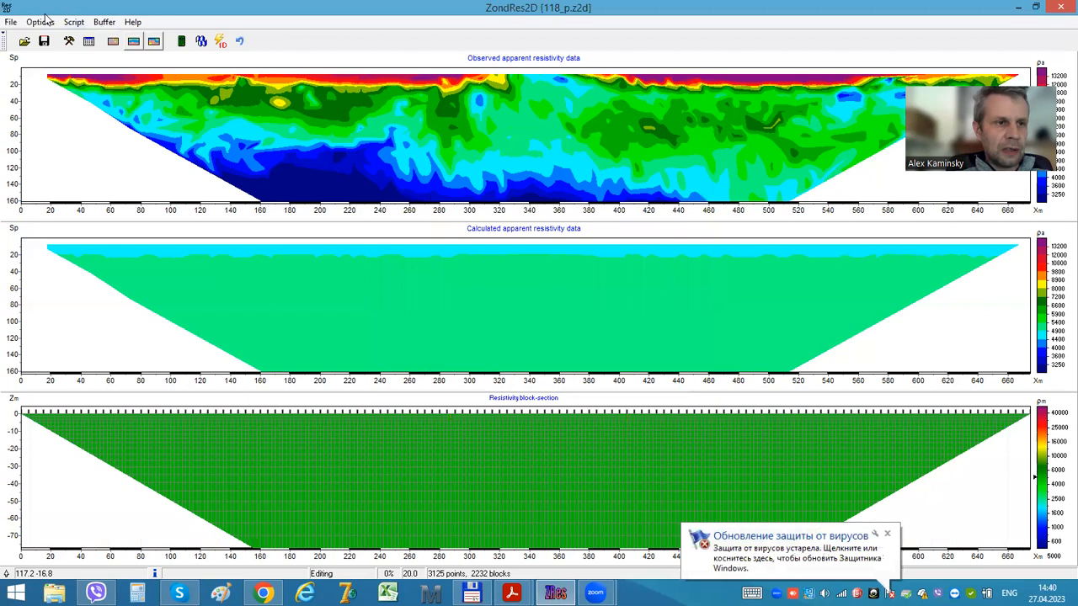
Step: Enable the extra layered term for inversion optimization, with window size 3 and 1 top layer off
click(42, 22)
mouse_move(119, 168)
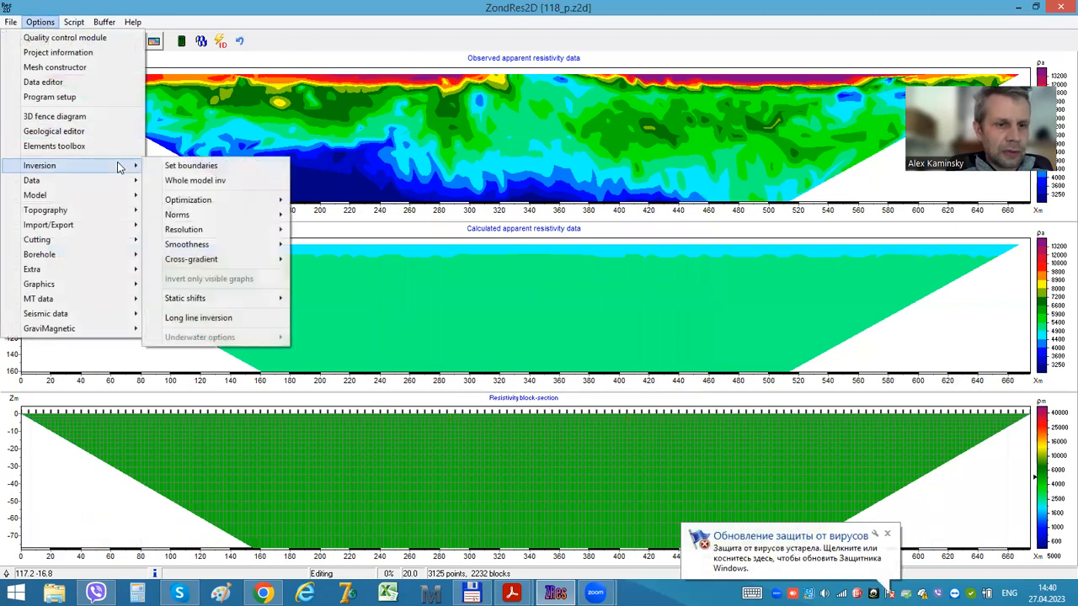
mouse_move(230, 201)
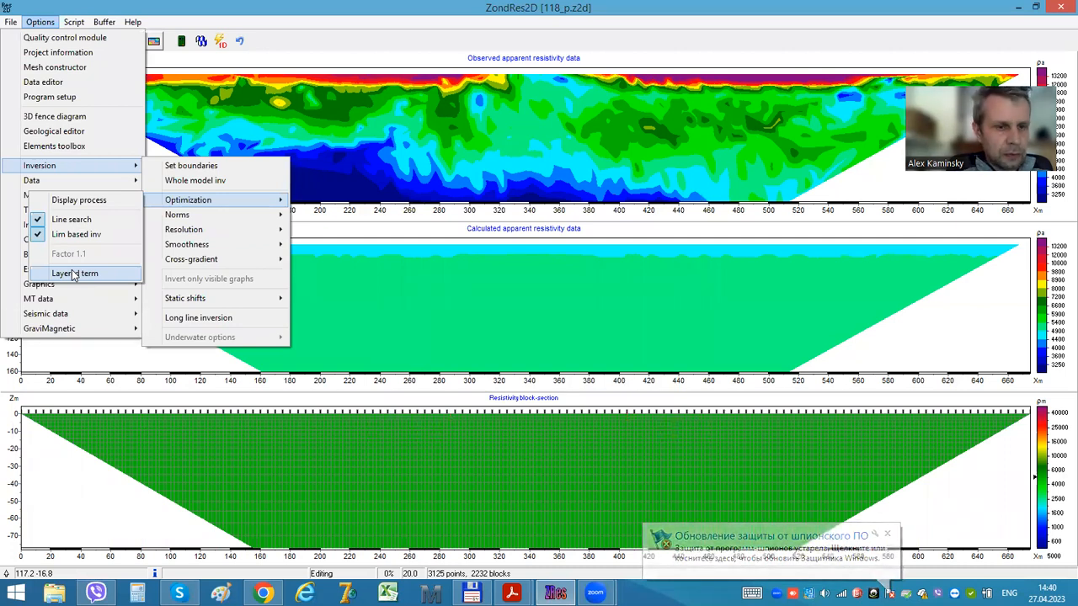
click(74, 274)
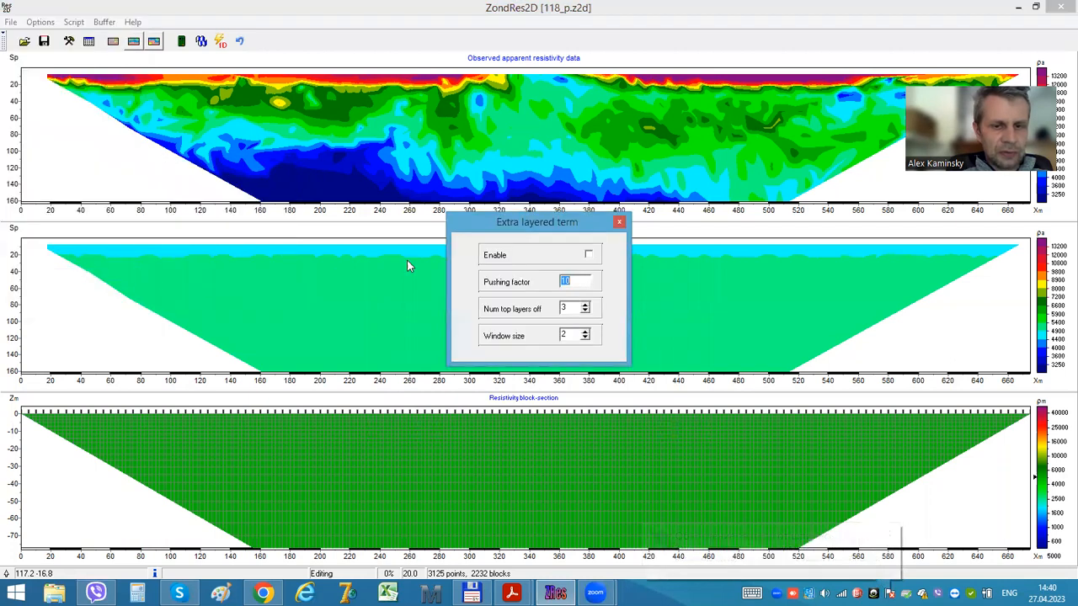
click(590, 256)
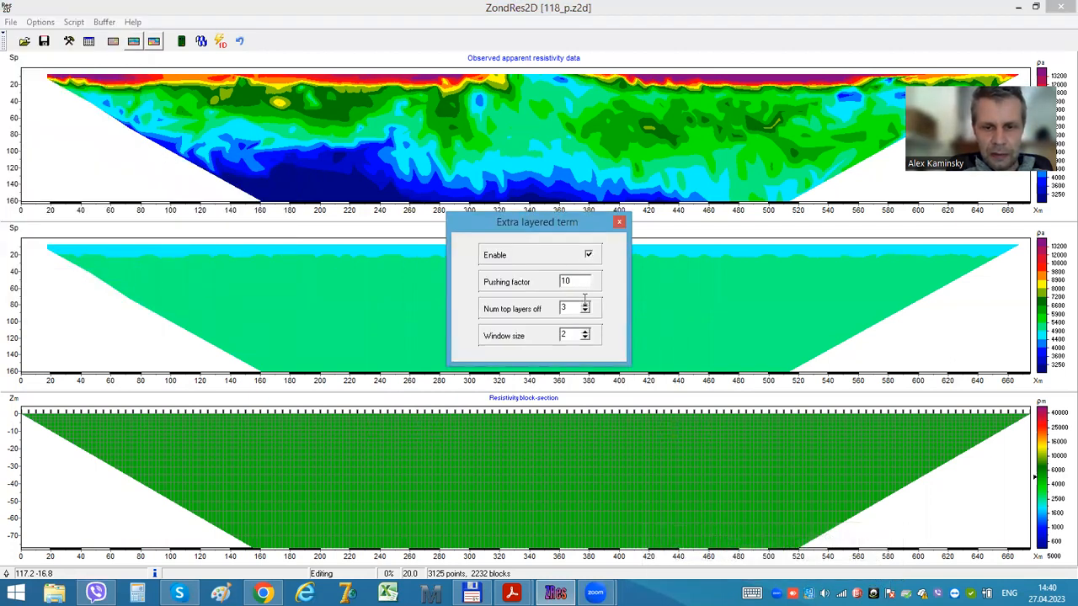
click(586, 331)
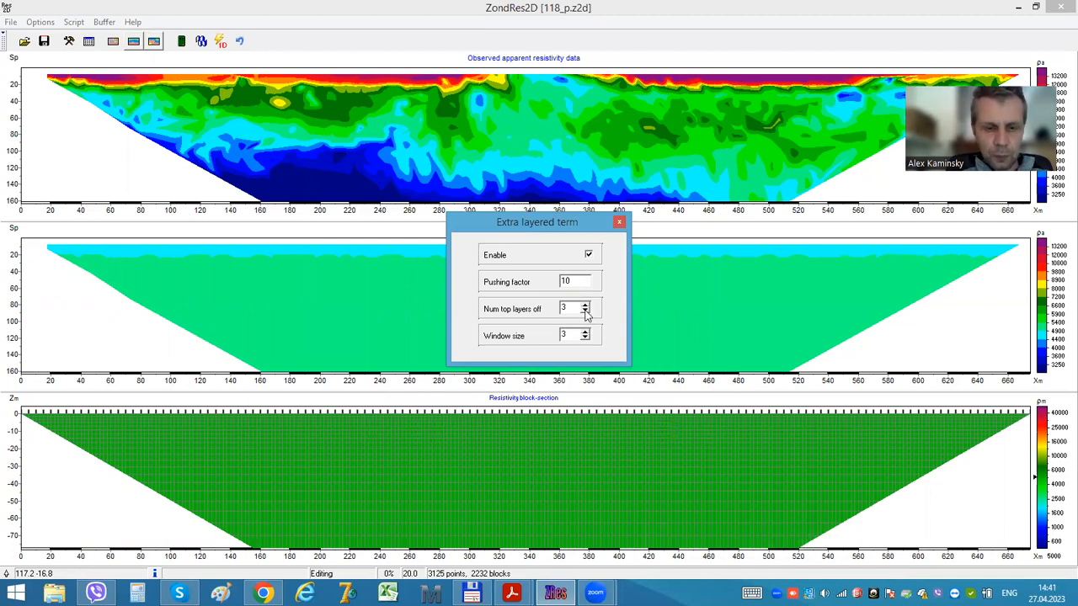
click(586, 311)
click(585, 311)
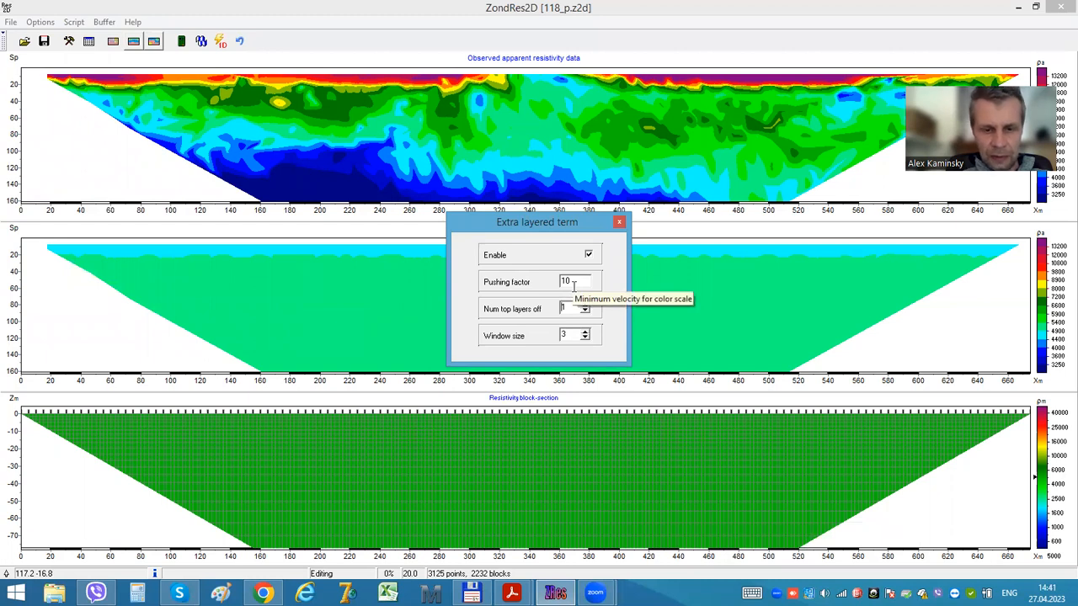
click(619, 224)
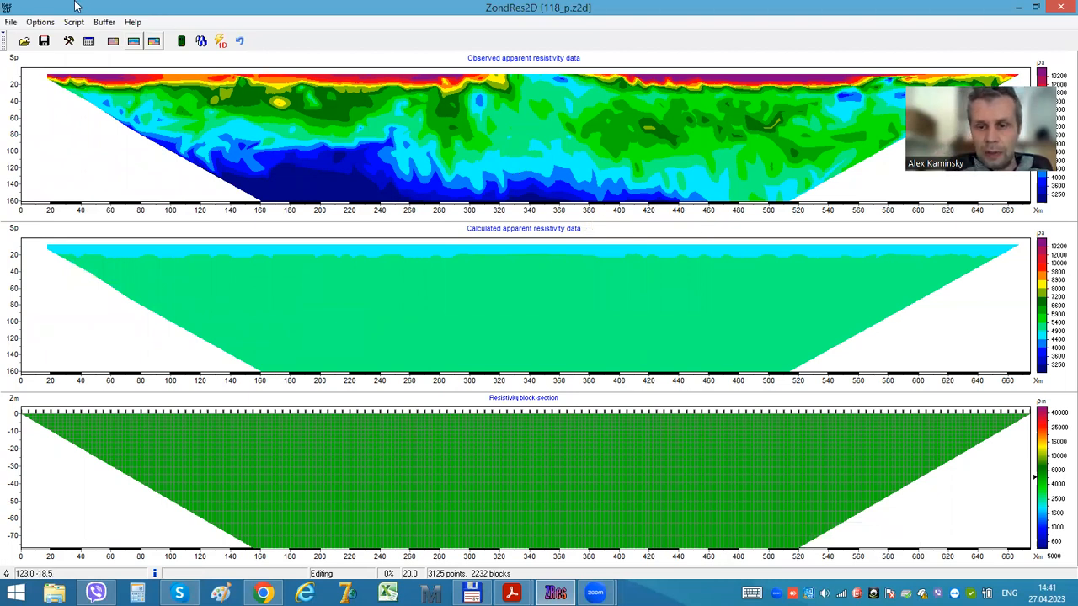
Step: Run the inversion of the observed resistivity data and stop it at iteration 5
click(201, 41)
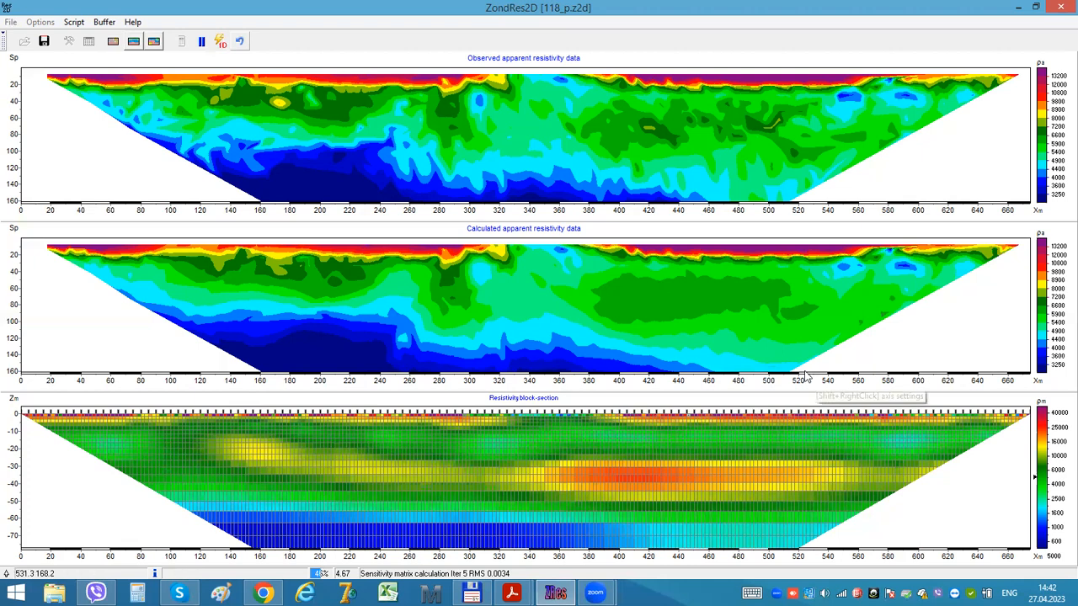
click(202, 43)
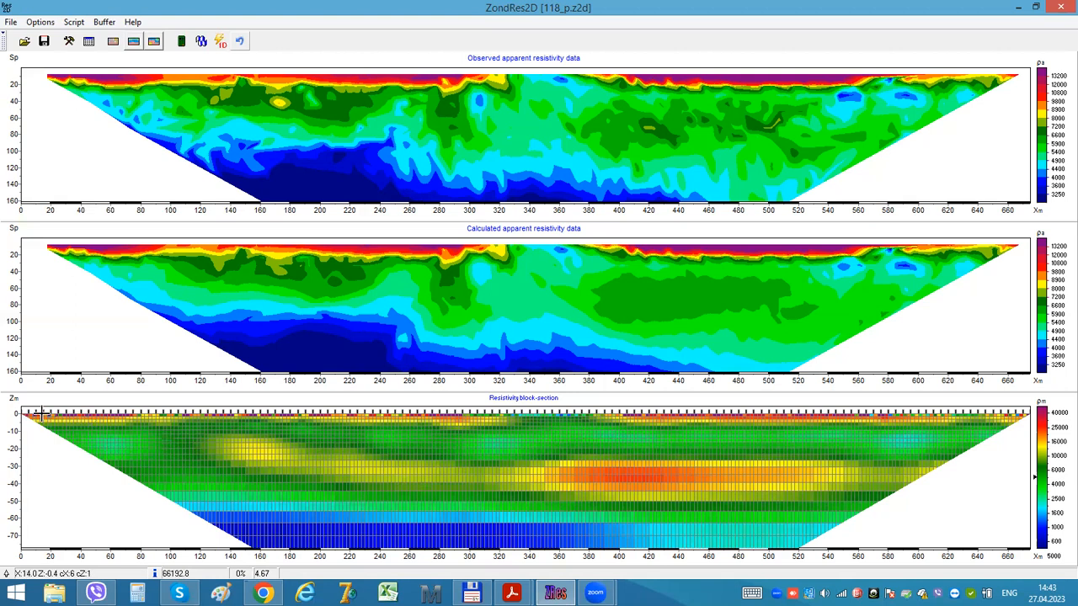
Step: Enlarge the resistivity block-section plot and switch its cell selection mode to rectangular selection
drag(84, 392, 113, 237)
right_click(91, 280)
mouse_move(192, 335)
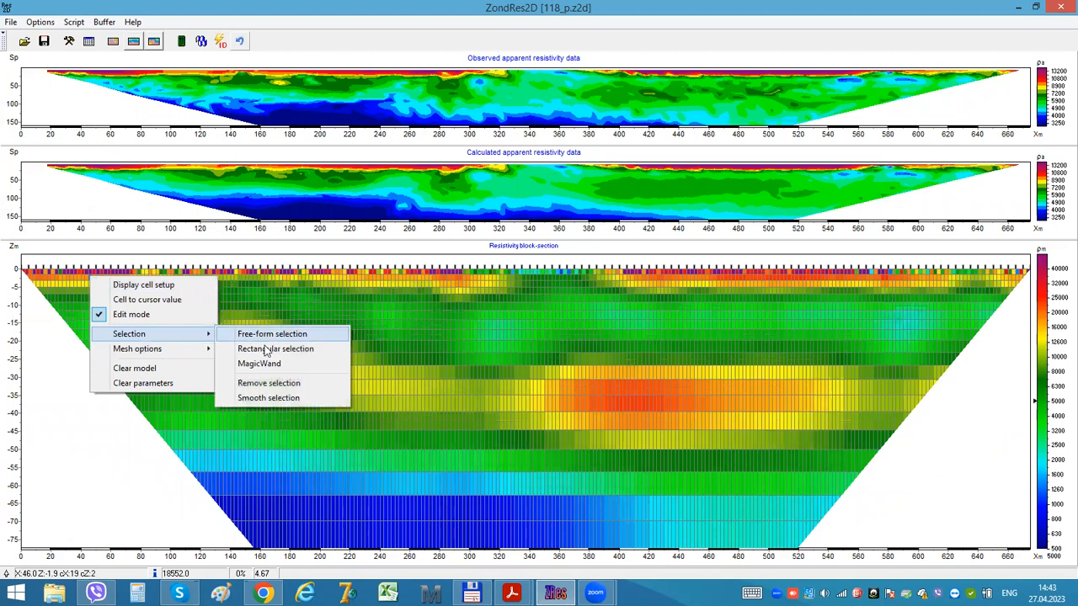
click(277, 348)
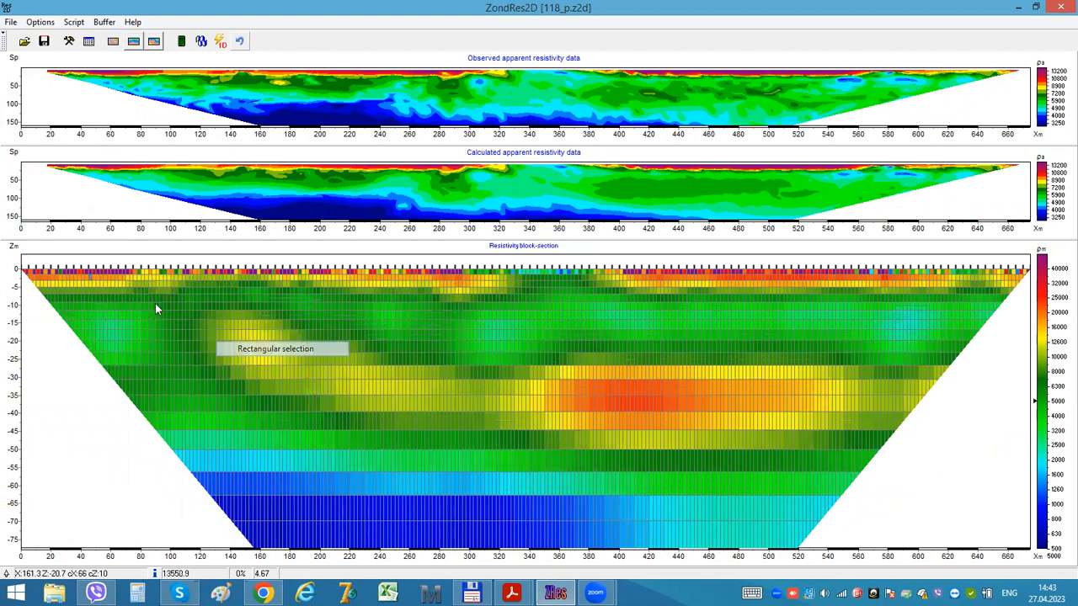
Step: Set the model cutting option to No cutting so the full rectangular block-section is shown
click(39, 24)
mouse_move(74, 231)
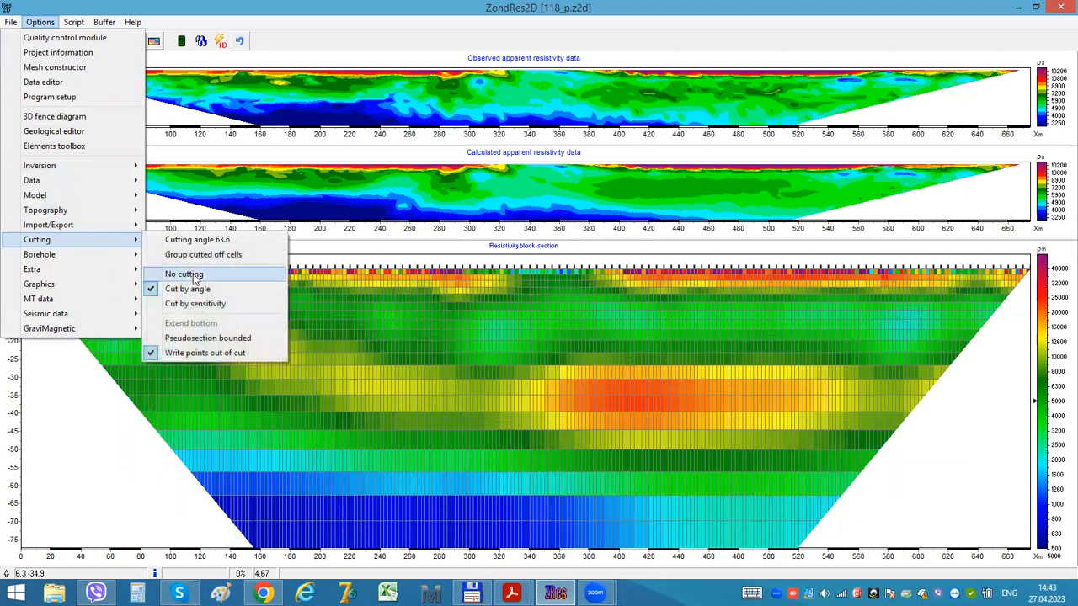
click(160, 274)
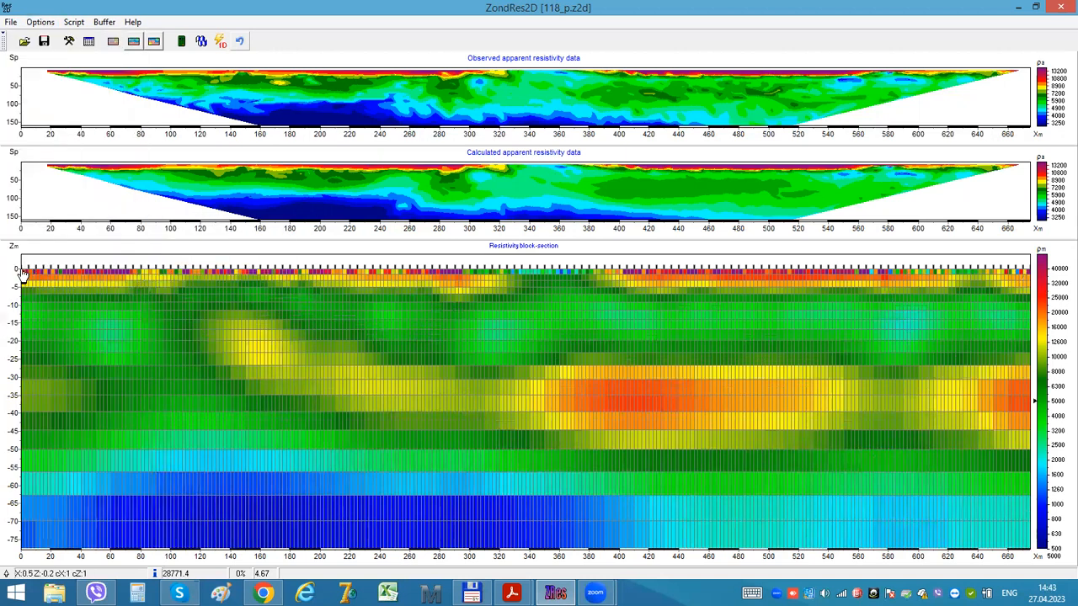
Step: Select the topmost row of cells across the whole block-section and smooth the selection twice
drag(117, 280, 1014, 280)
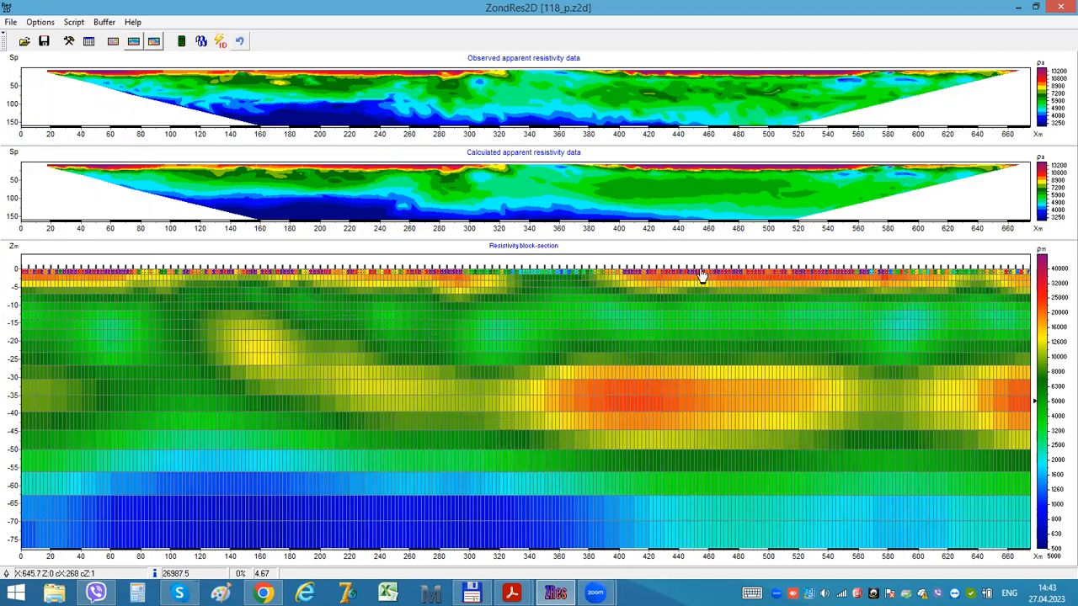
right_click(460, 273)
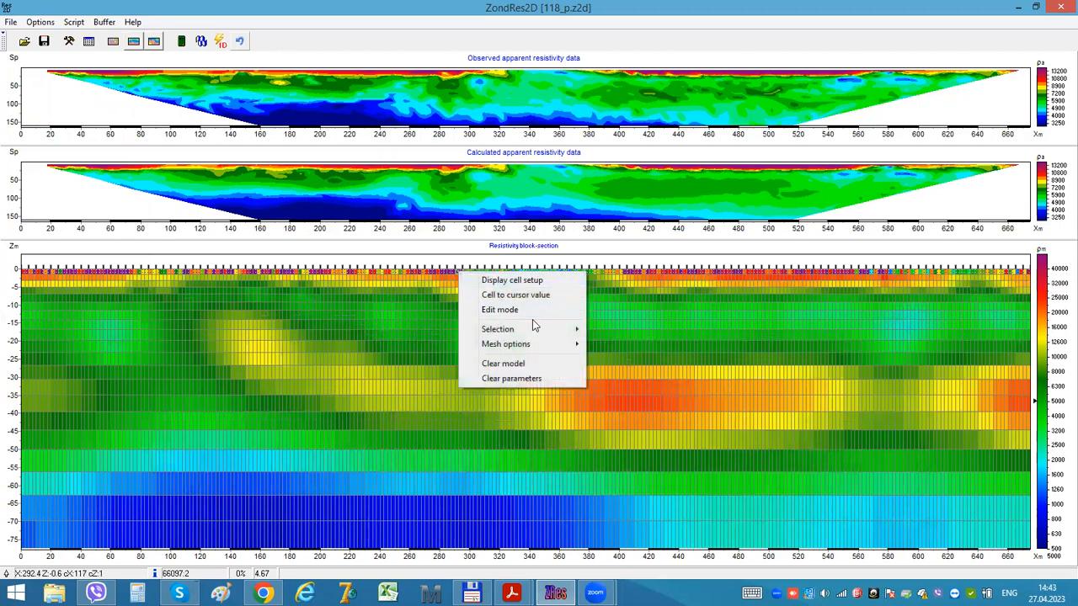
mouse_move(532, 333)
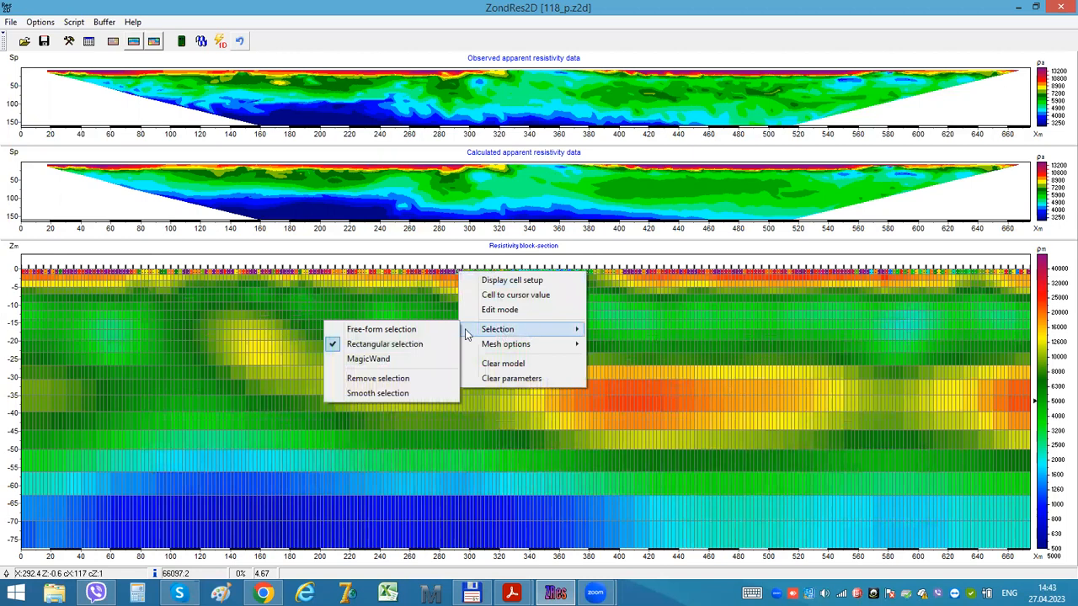
click(401, 394)
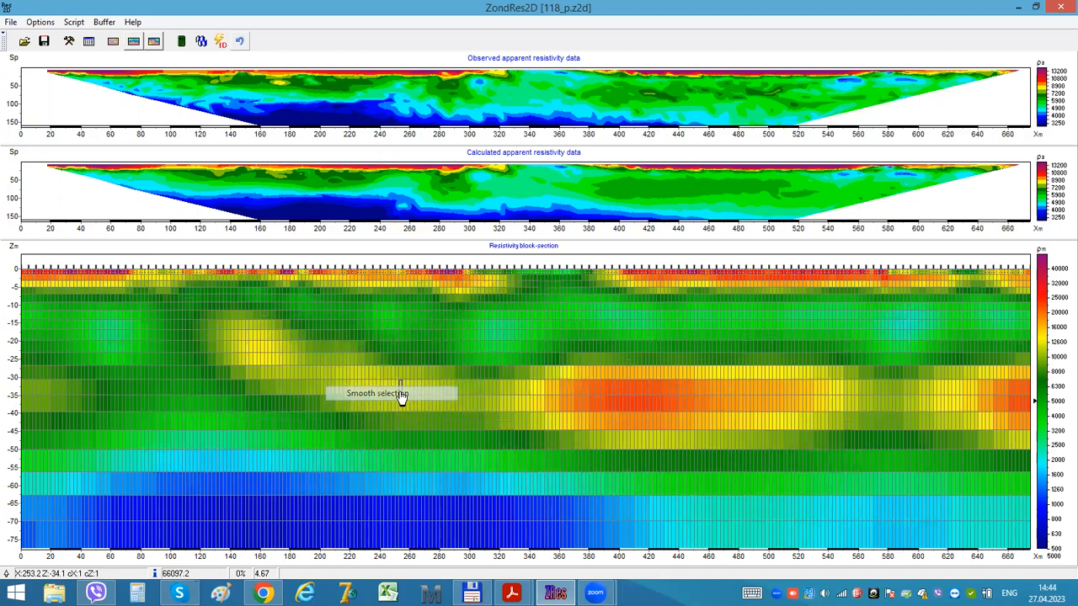
right_click(384, 274)
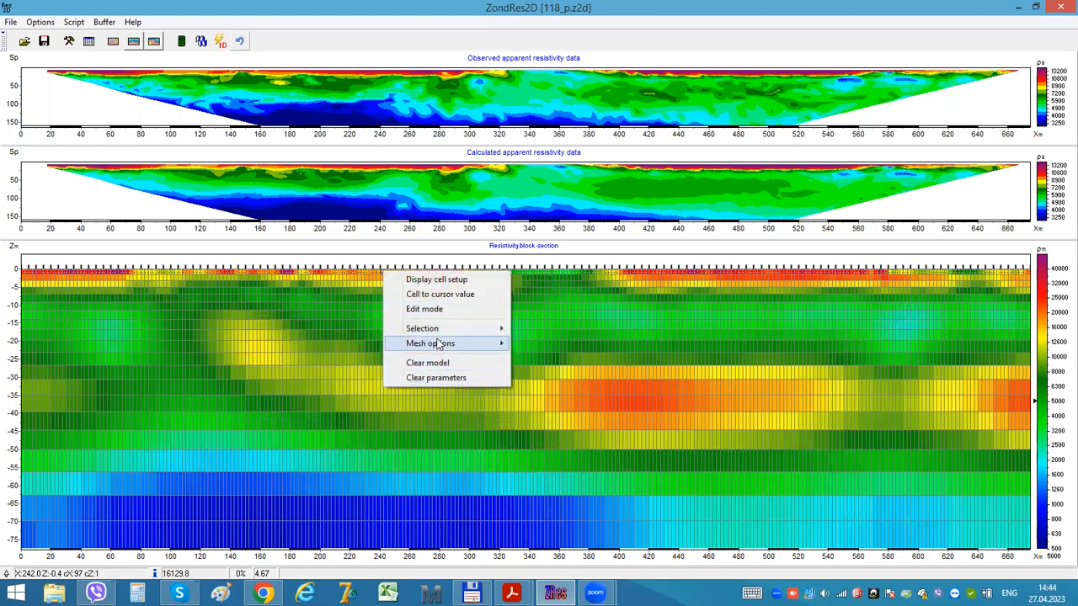
mouse_move(438, 334)
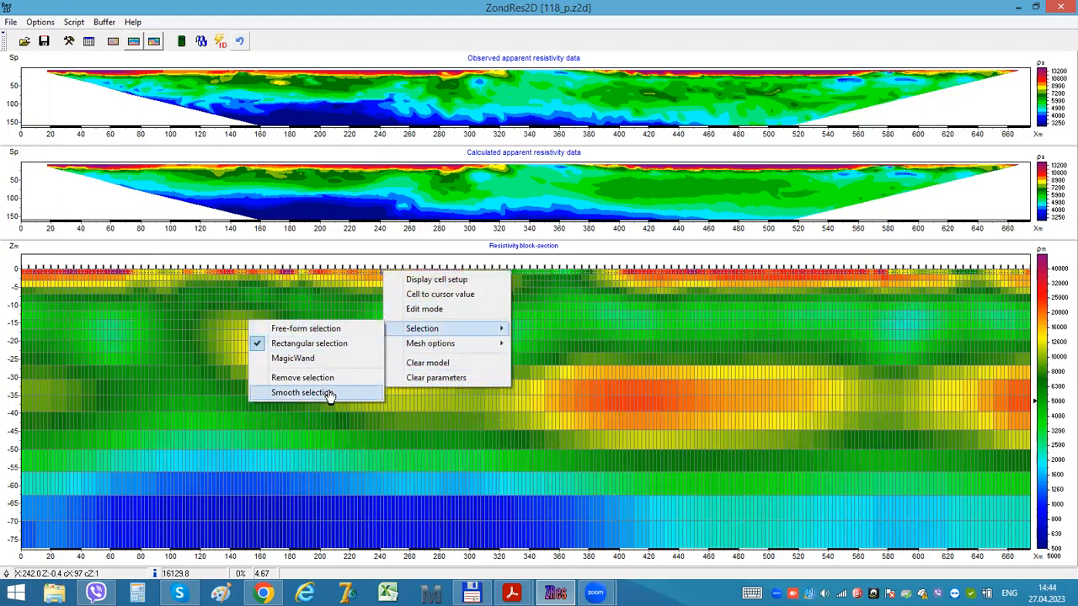
click(330, 389)
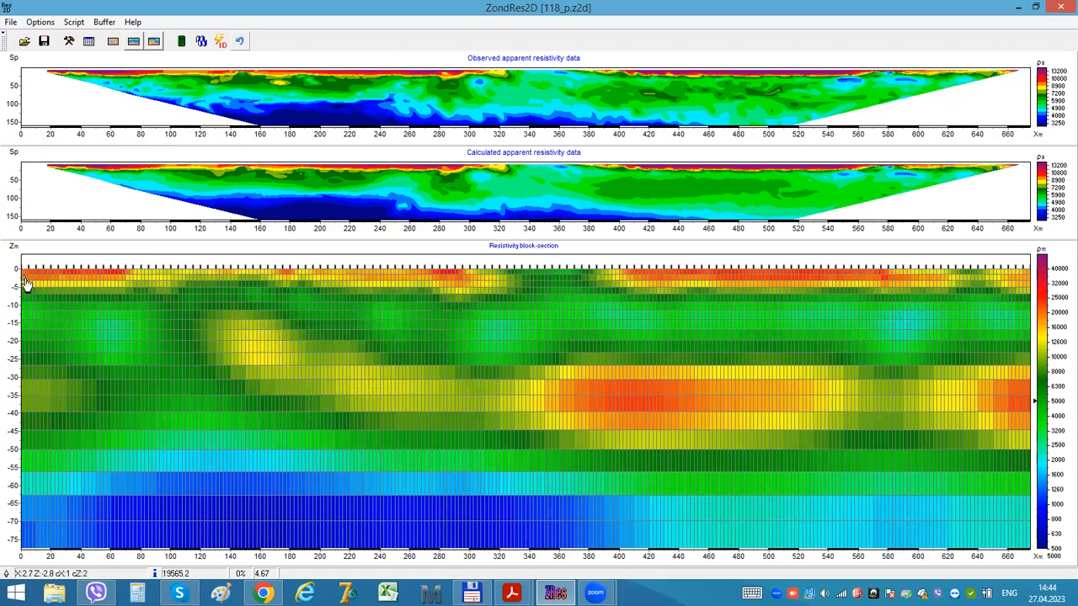
Step: Select the top two rows of cells across the whole block-section and smooth the selection twice
drag(421, 280, 1032, 282)
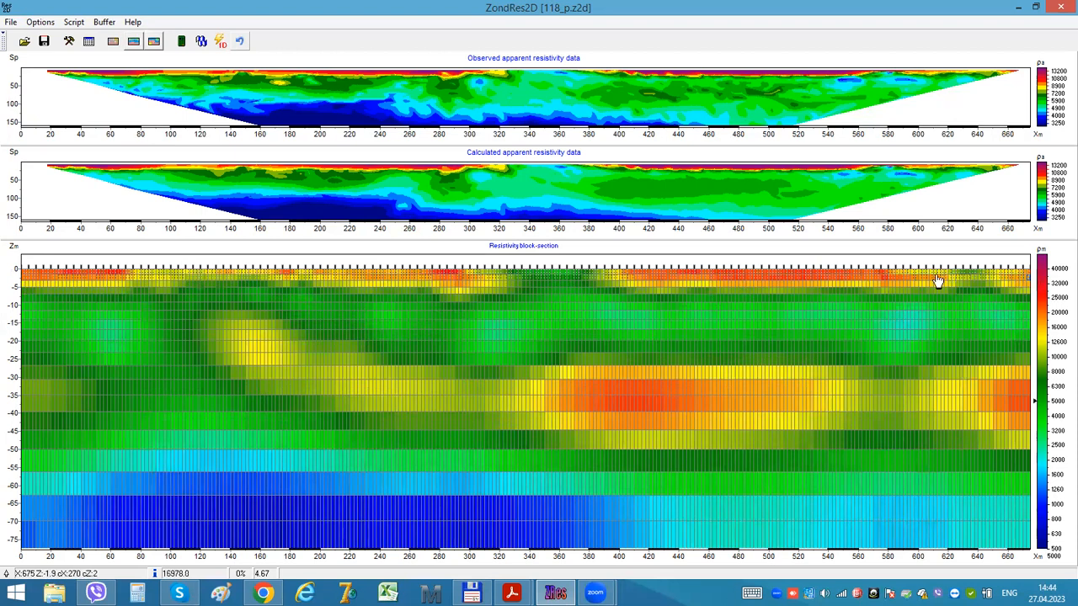
right_click(455, 276)
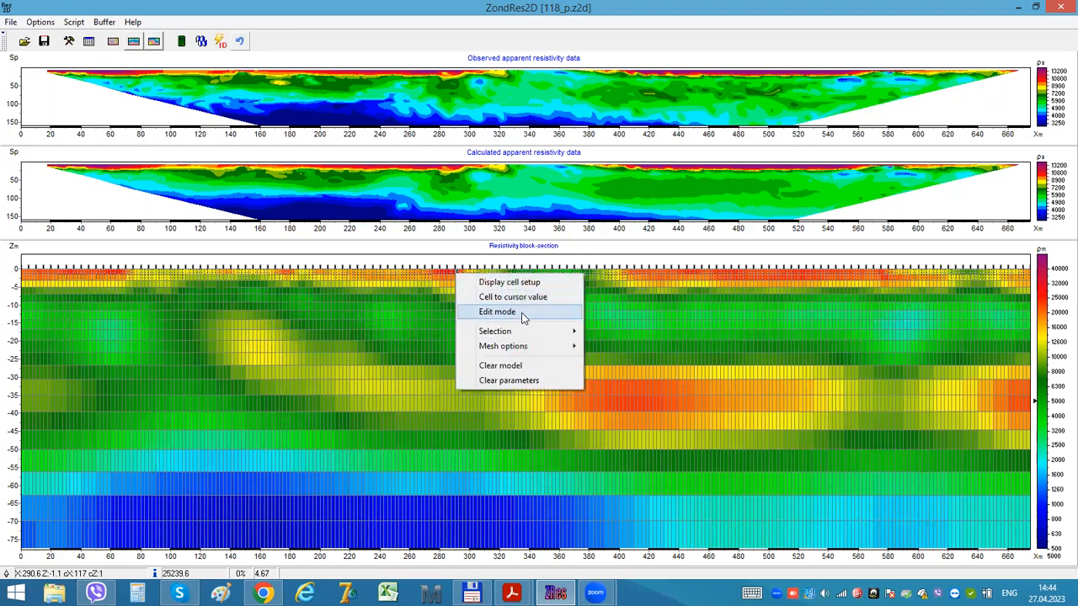
mouse_move(530, 344)
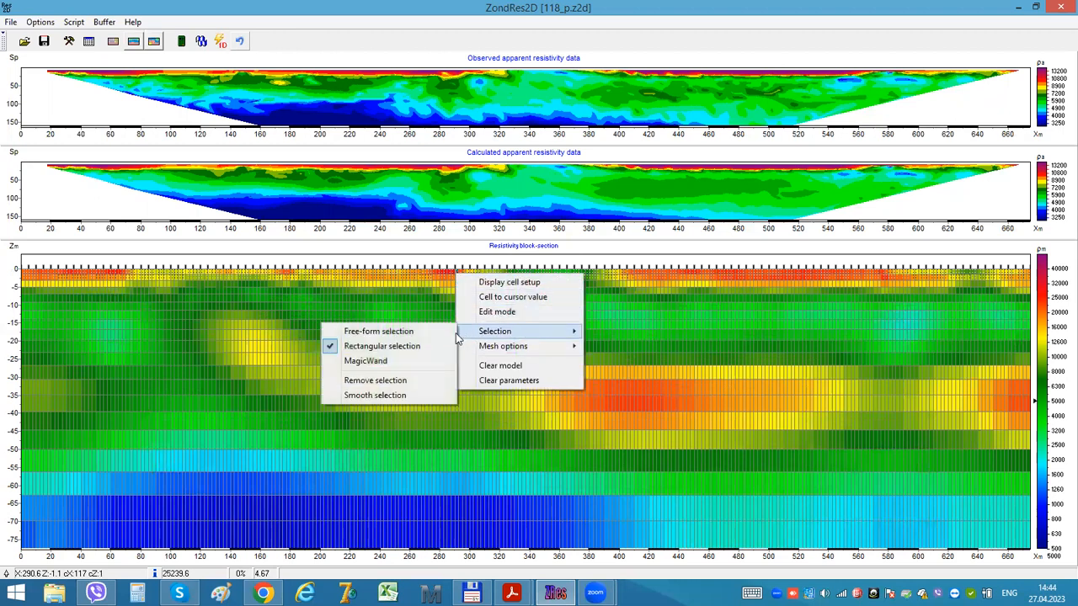
click(389, 396)
right_click(365, 273)
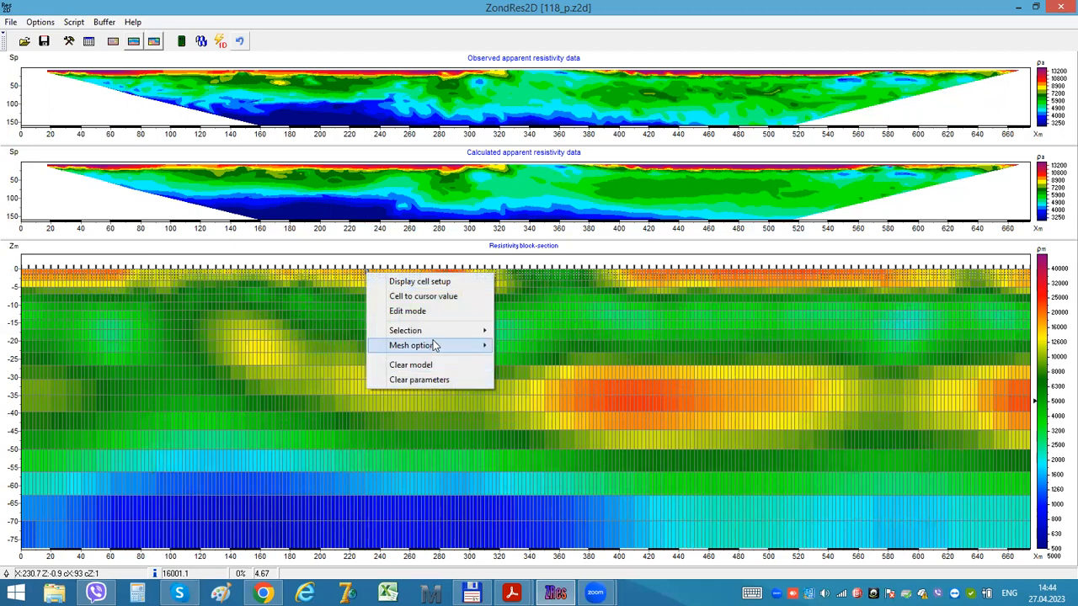
mouse_move(433, 332)
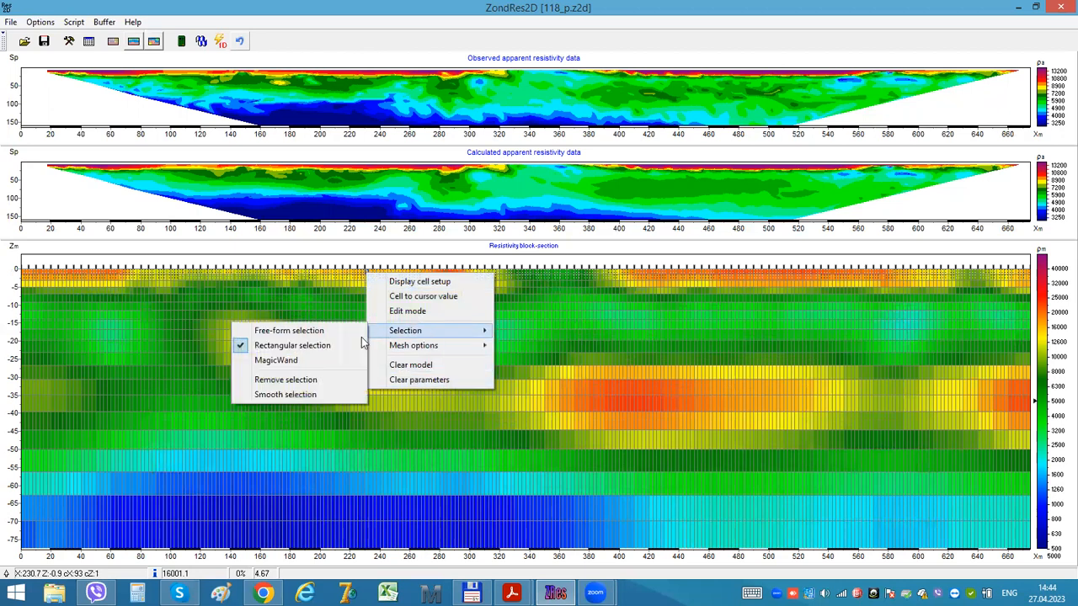
click(321, 393)
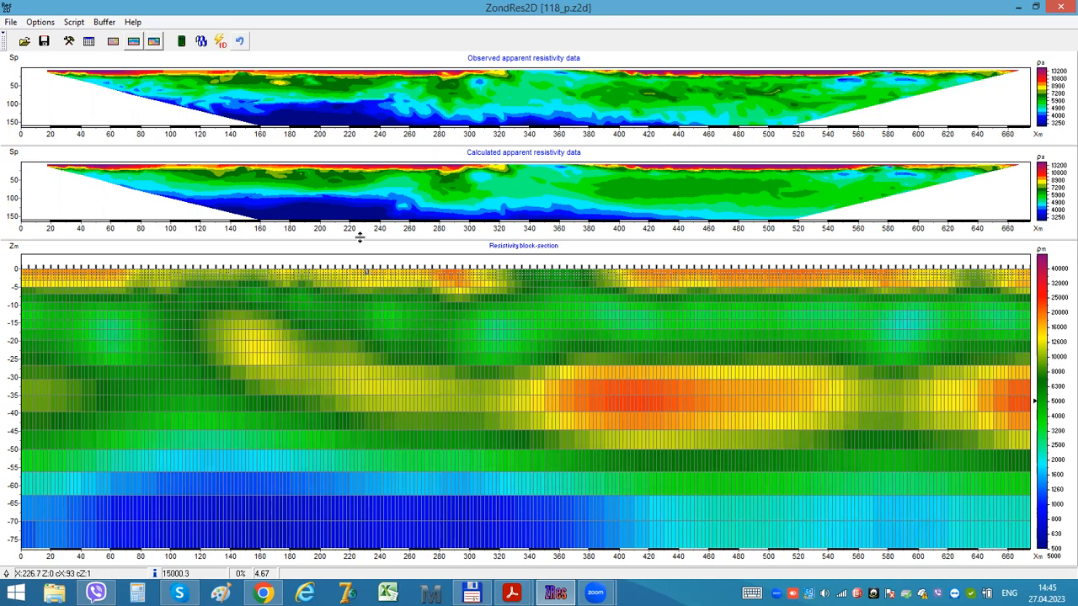
Step: Enlarge the pseudosection plots, recalculate the response of the edited model, and copy the calculated data to measured
drag(367, 298, 366, 301)
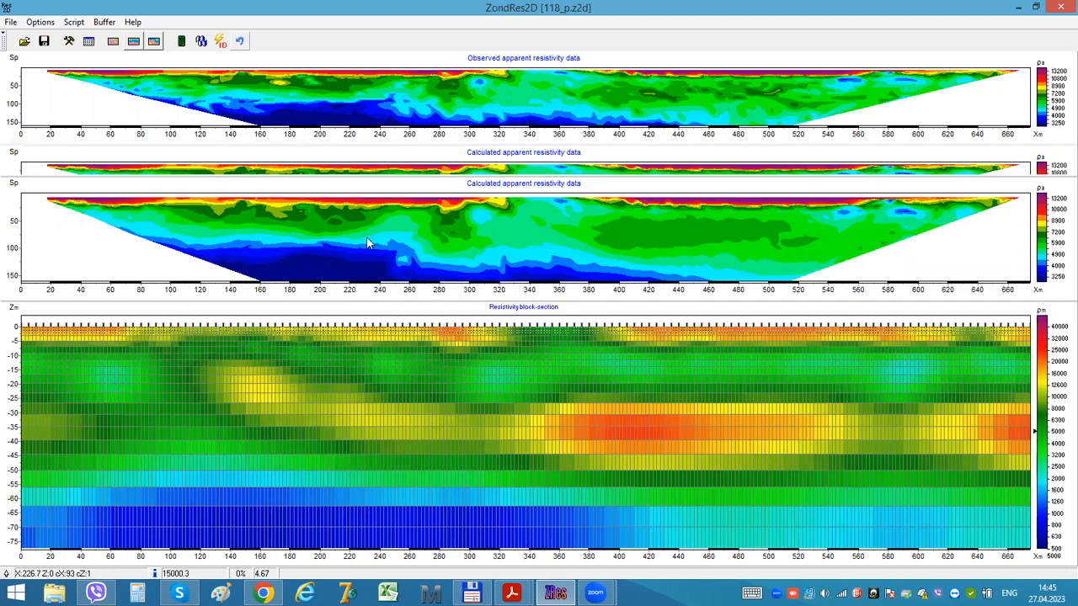
click(181, 42)
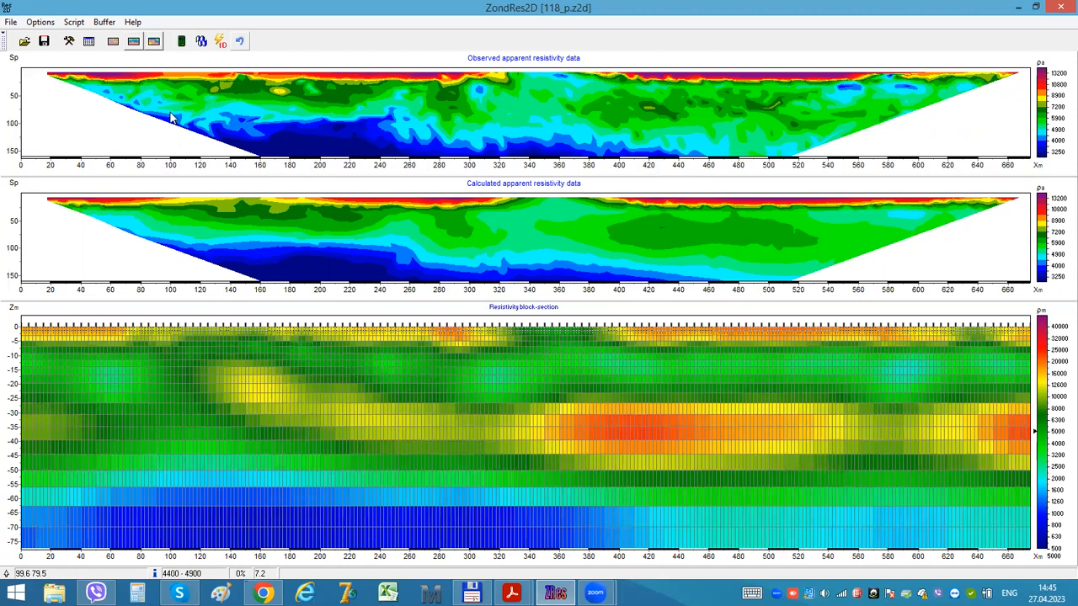
click(39, 22)
mouse_move(69, 270)
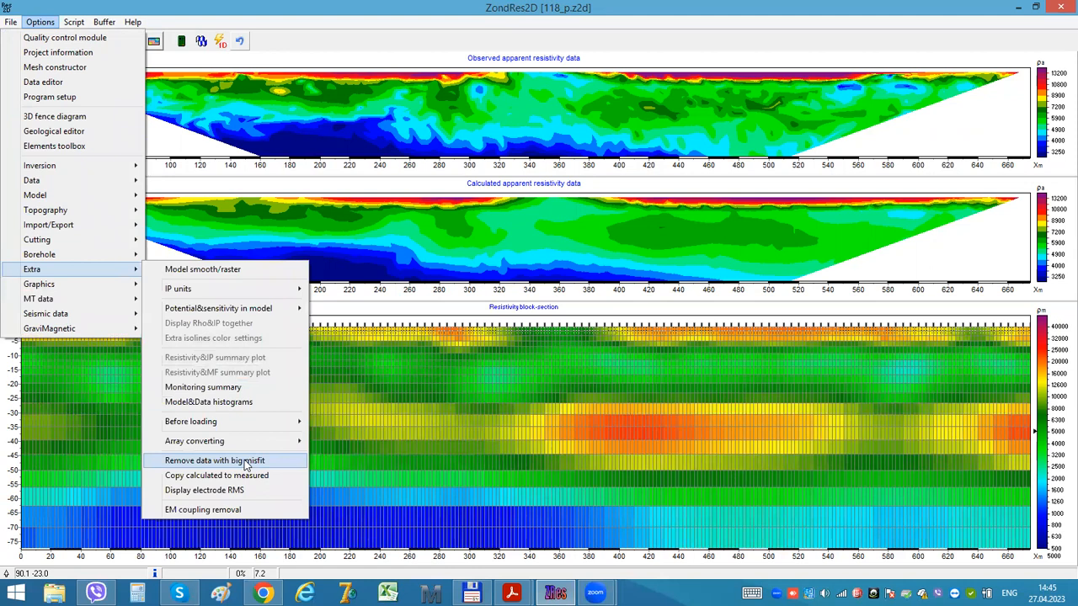
click(217, 475)
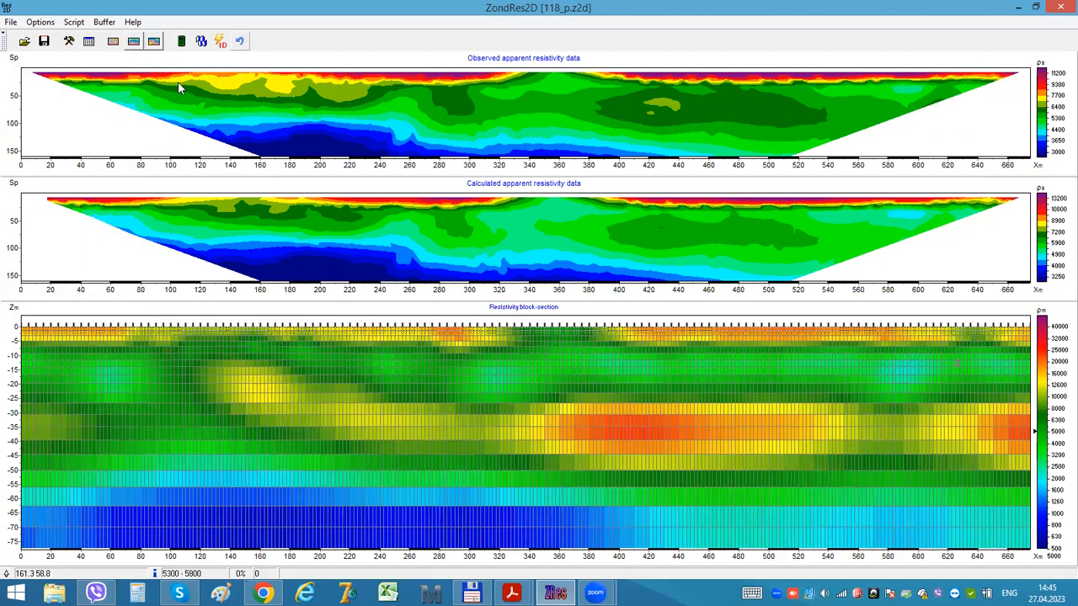
Step: Display the resistivity model as a smooth section instead of a block-section
click(40, 22)
mouse_move(83, 172)
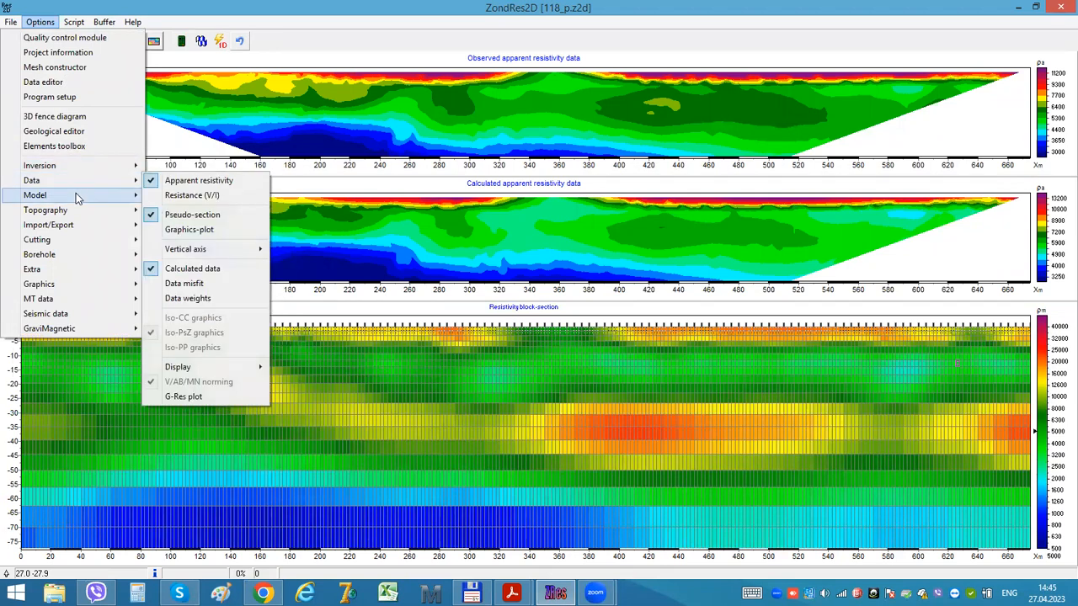
mouse_move(76, 193)
click(212, 213)
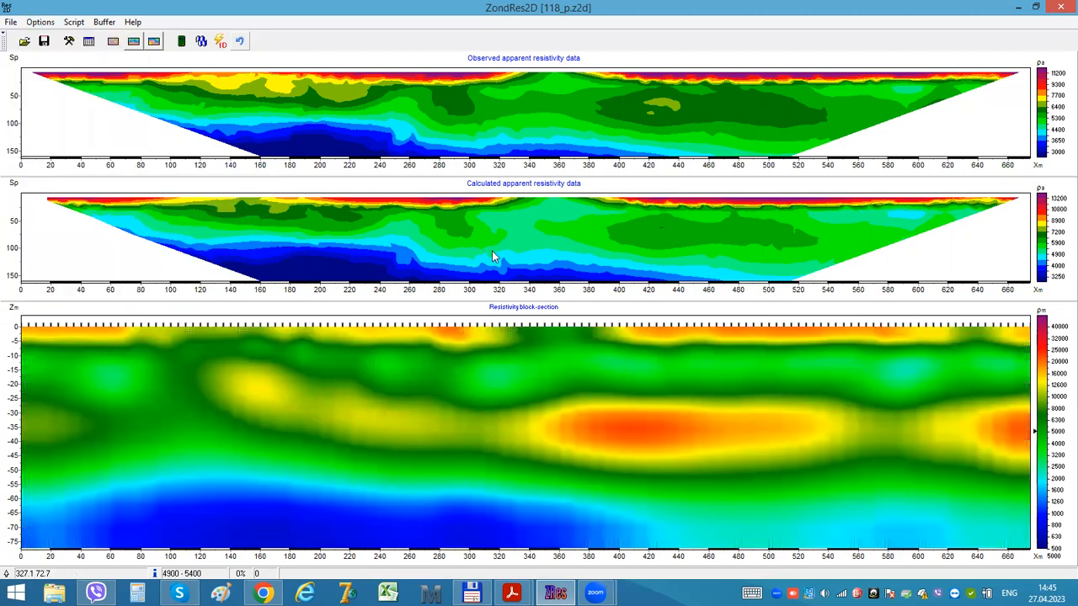
Step: Switch the resistivity model to the layered-section and display the layers transparently over the smooth section
click(134, 41)
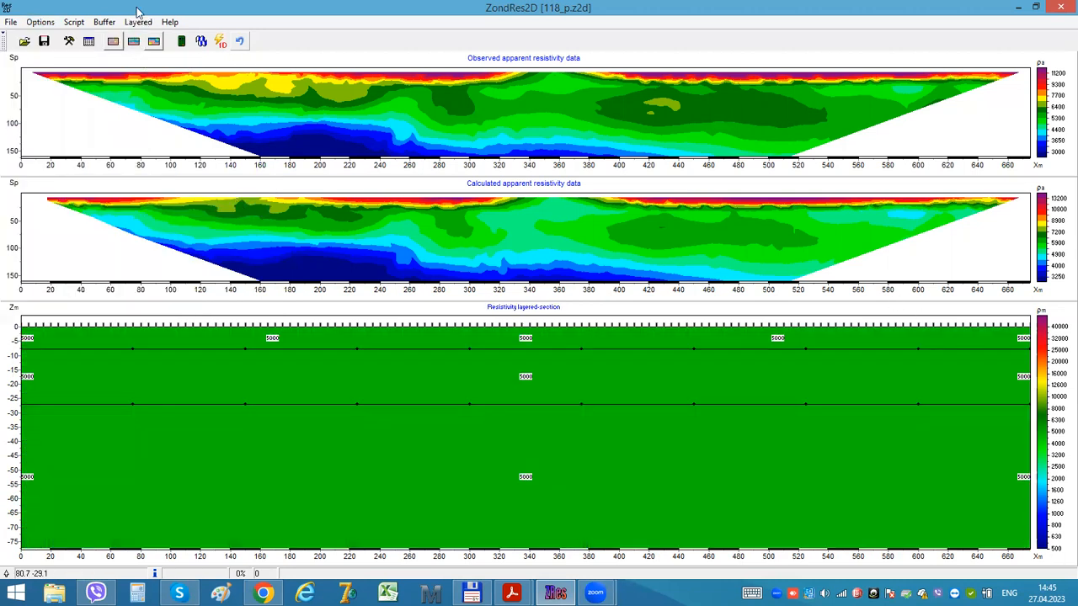
click(136, 22)
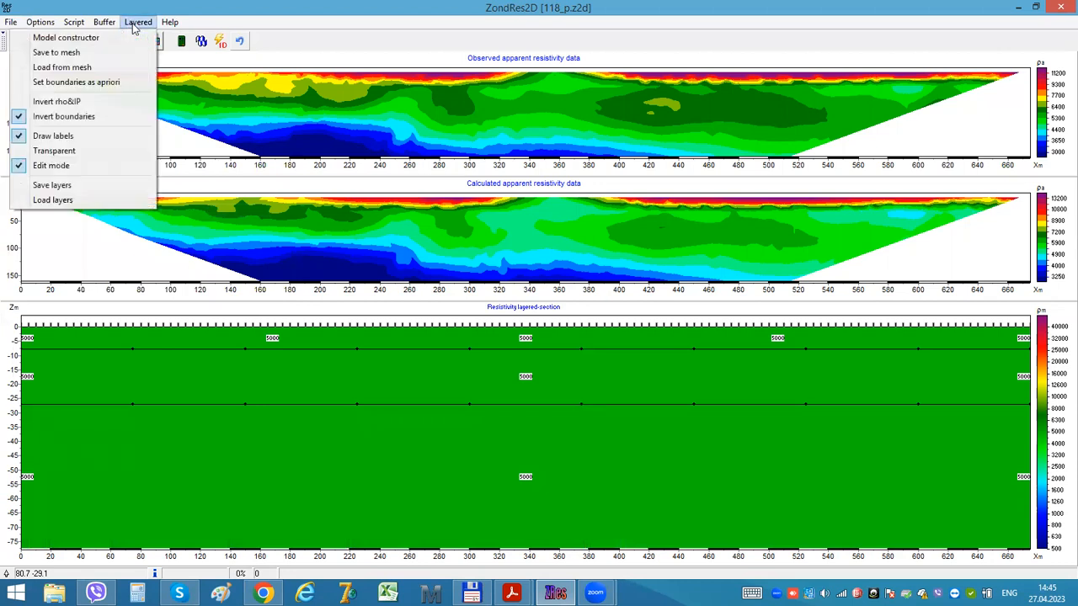
click(69, 151)
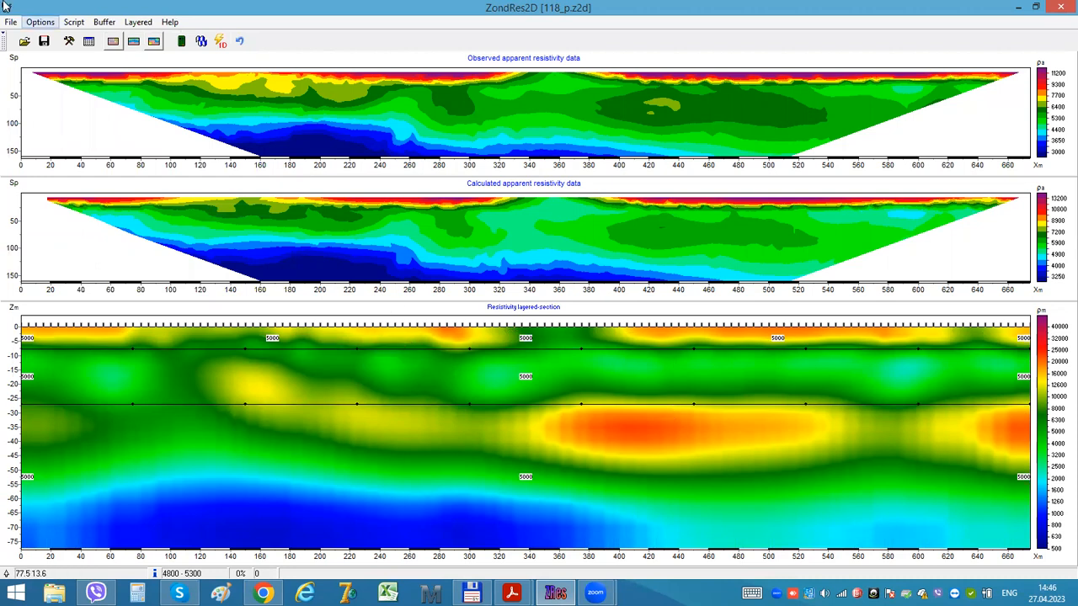
Step: Build a layered start model with 4 layers and a thickness factor of 2
click(136, 22)
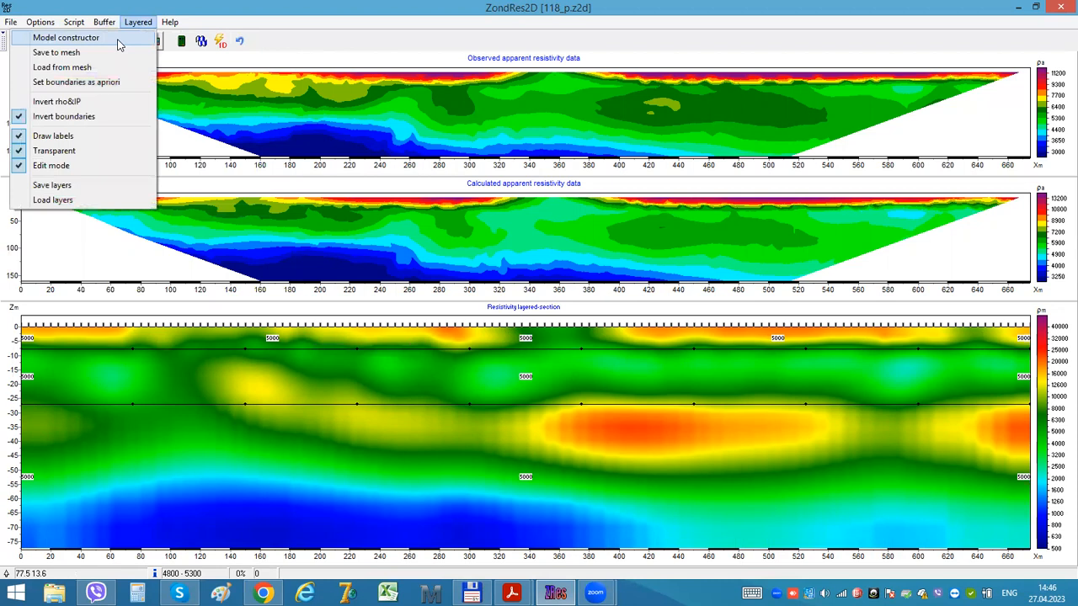
click(119, 39)
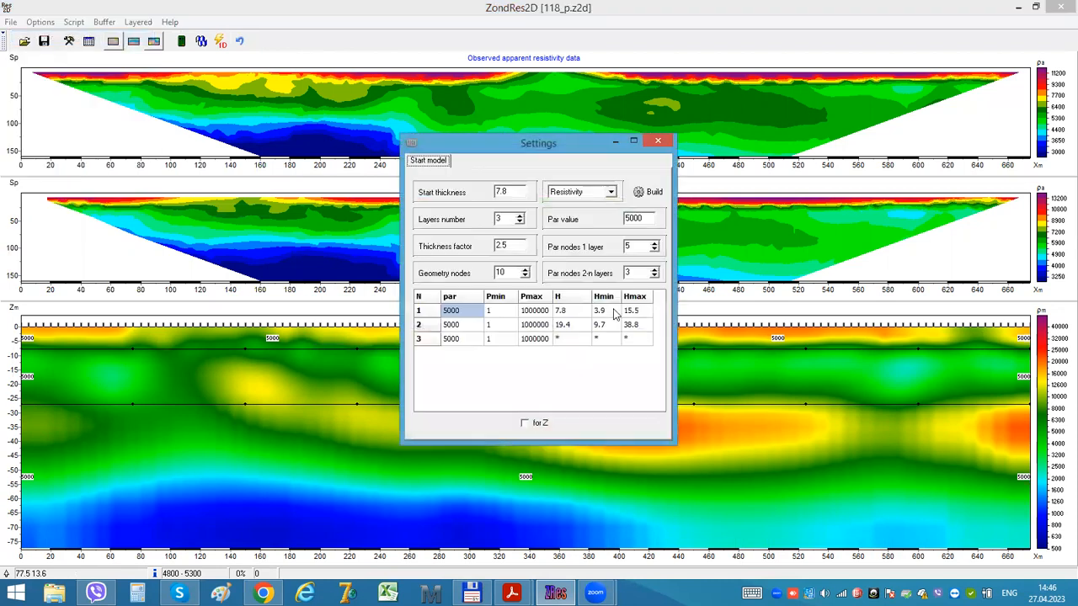
click(519, 216)
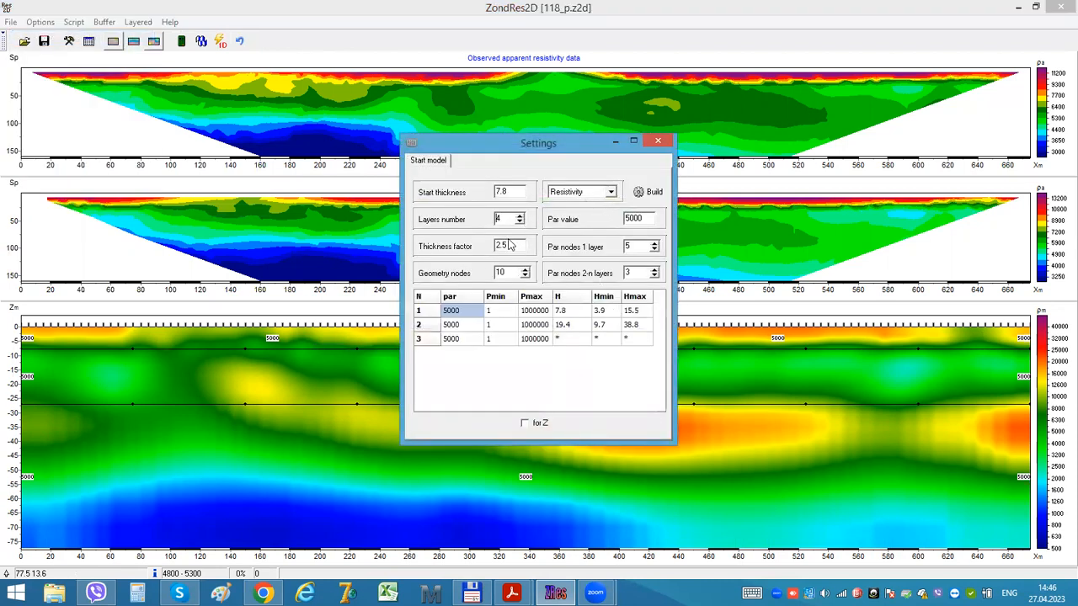
double_click(503, 245)
text(2)
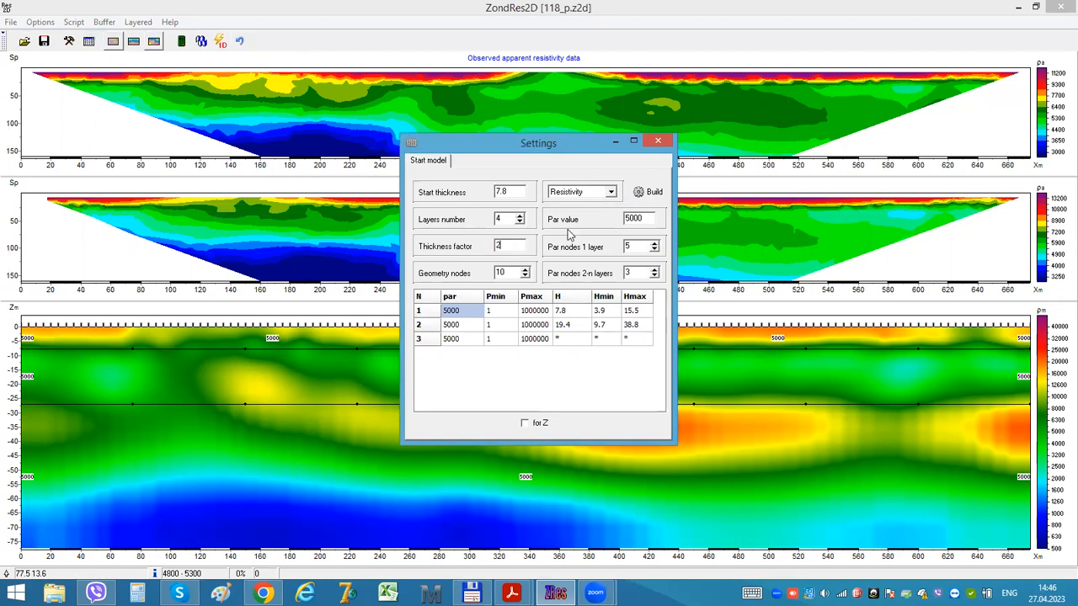
click(652, 193)
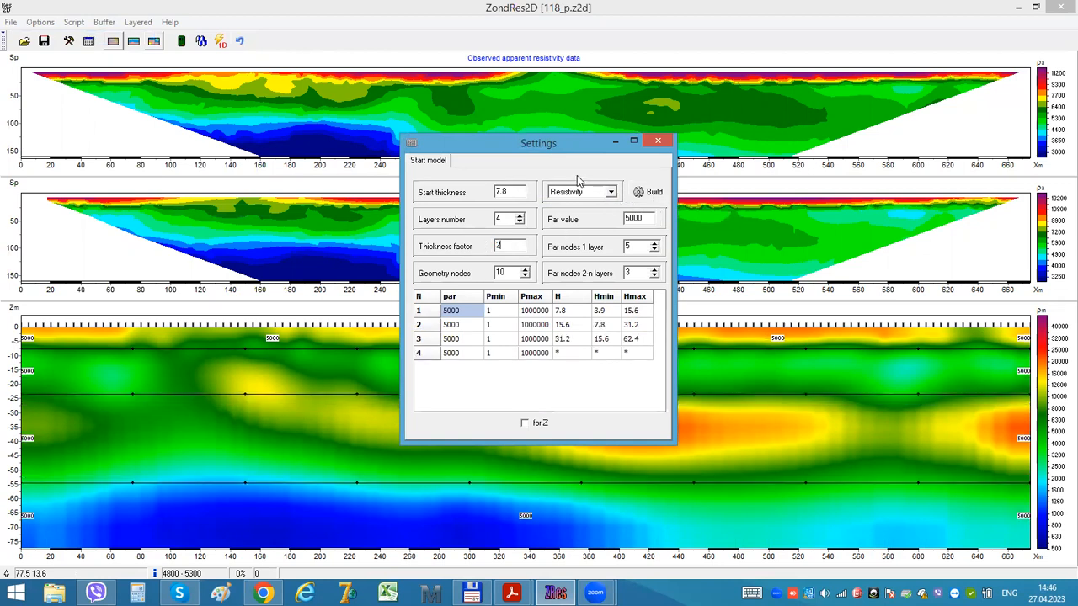
Step: Switch the layer table from thicknesses to boundary depths (Z) and set the third layer's boundary to 56
drag(534, 145, 591, 64)
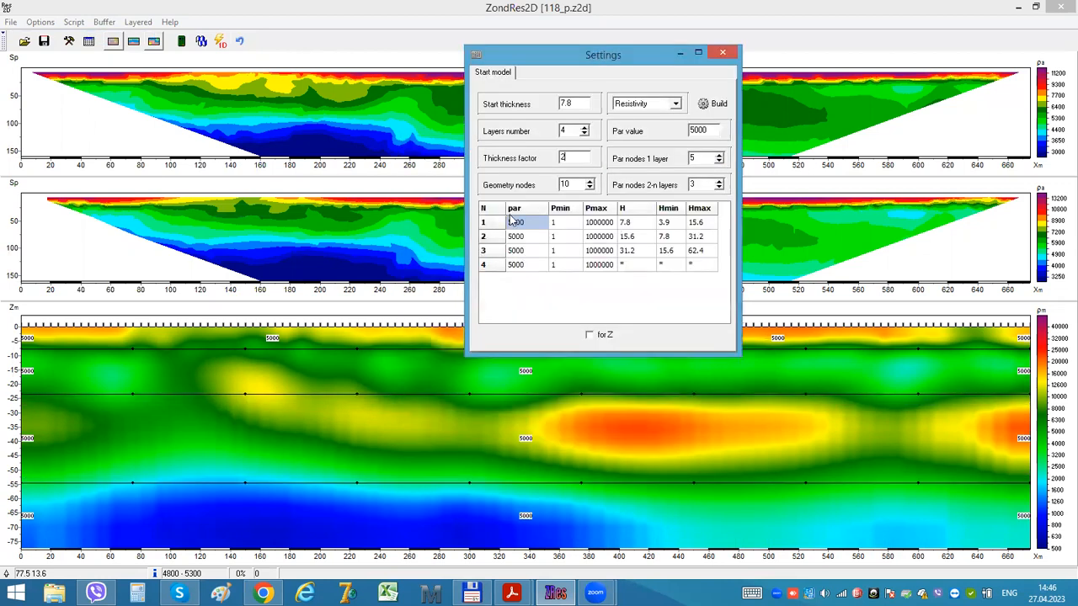
click(630, 252)
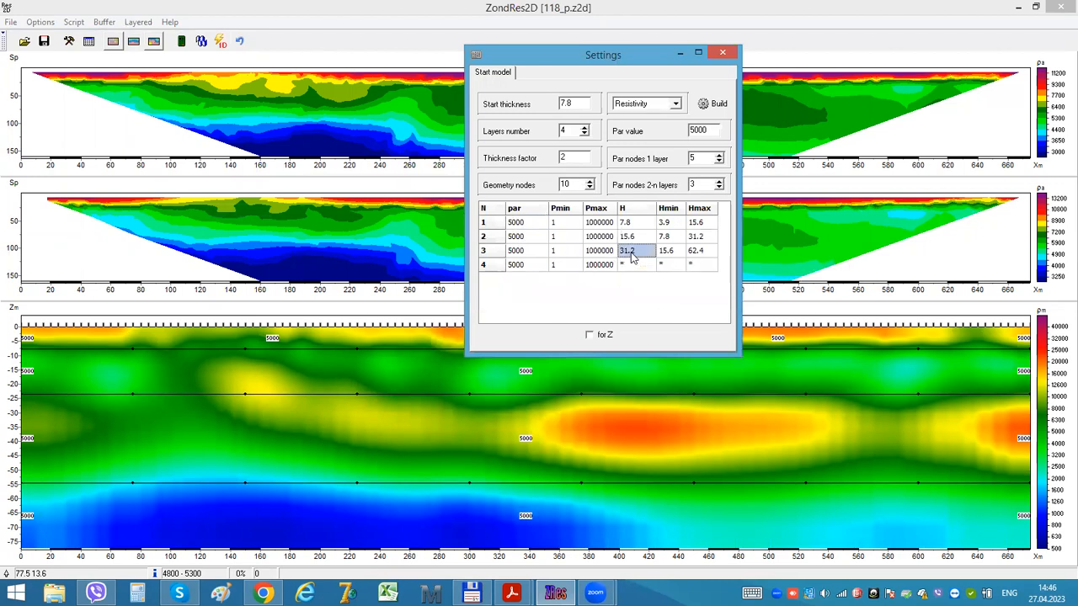
click(590, 334)
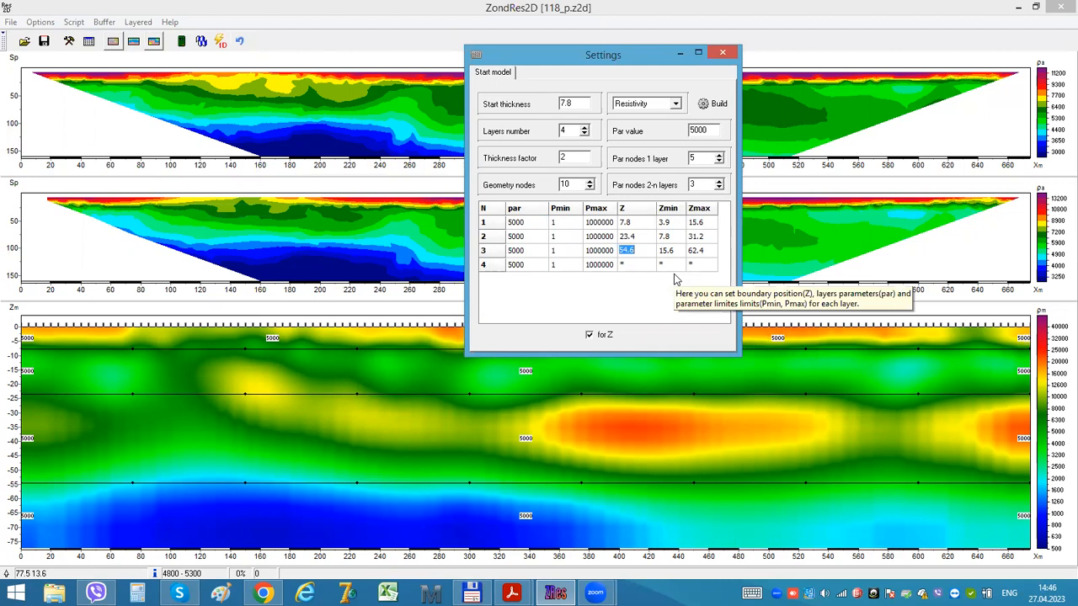
text(5)
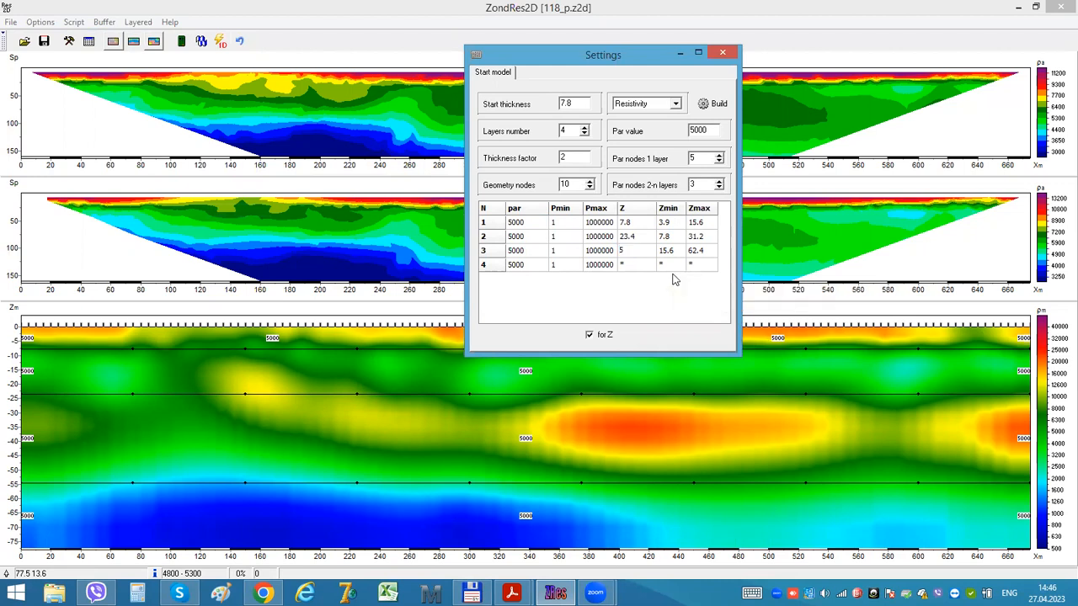
text(6)
click(635, 239)
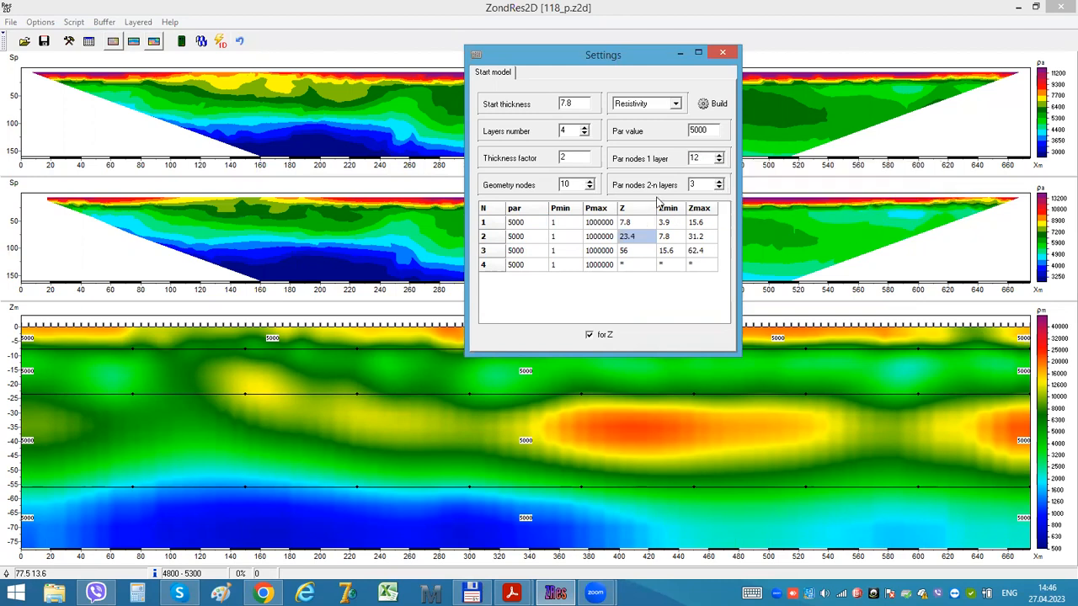
Step: Rebuild the start model with 12 parameter nodes in the first layer and set the third layer's boundary depth to 56
click(707, 104)
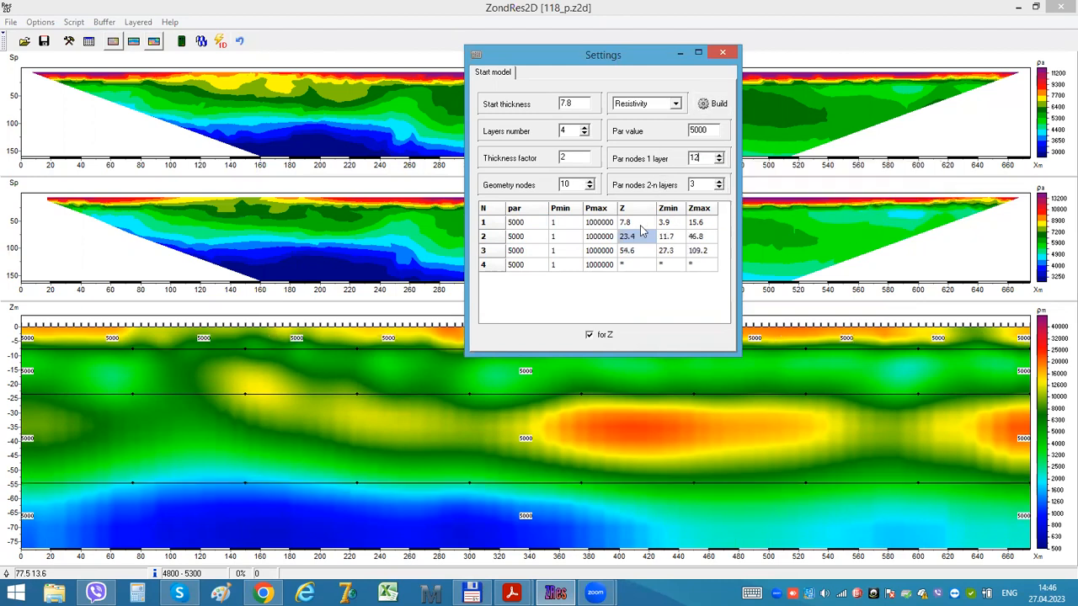
click(624, 254)
text(5)
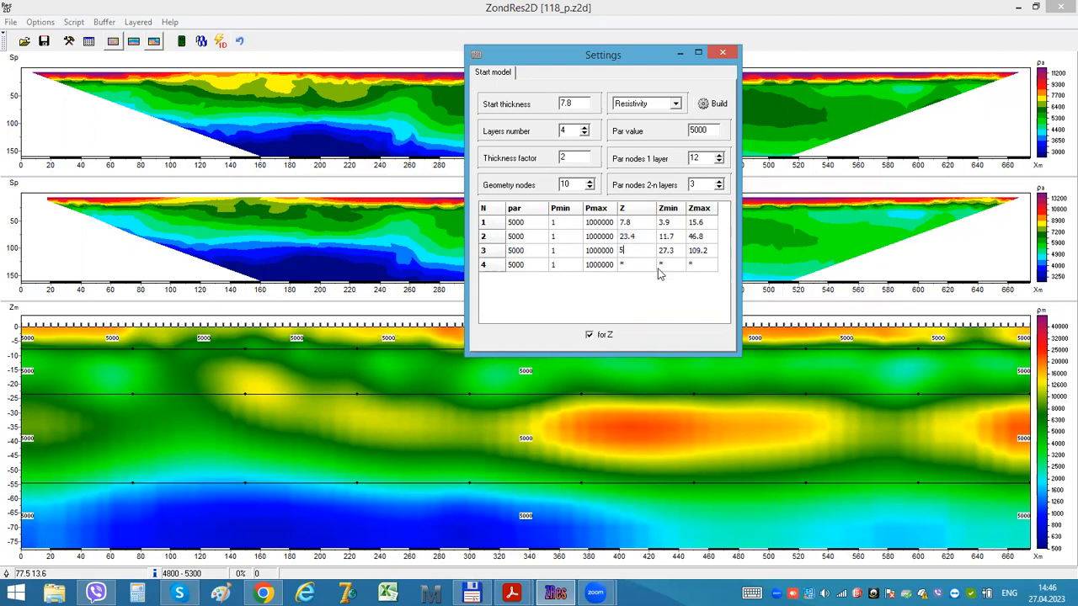
text(6)
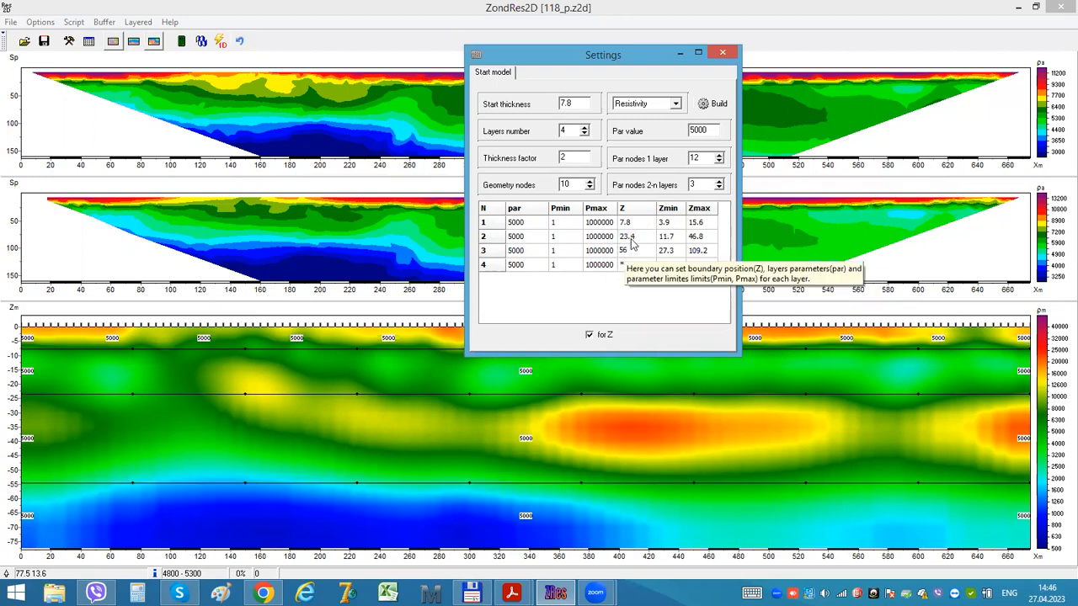
click(633, 242)
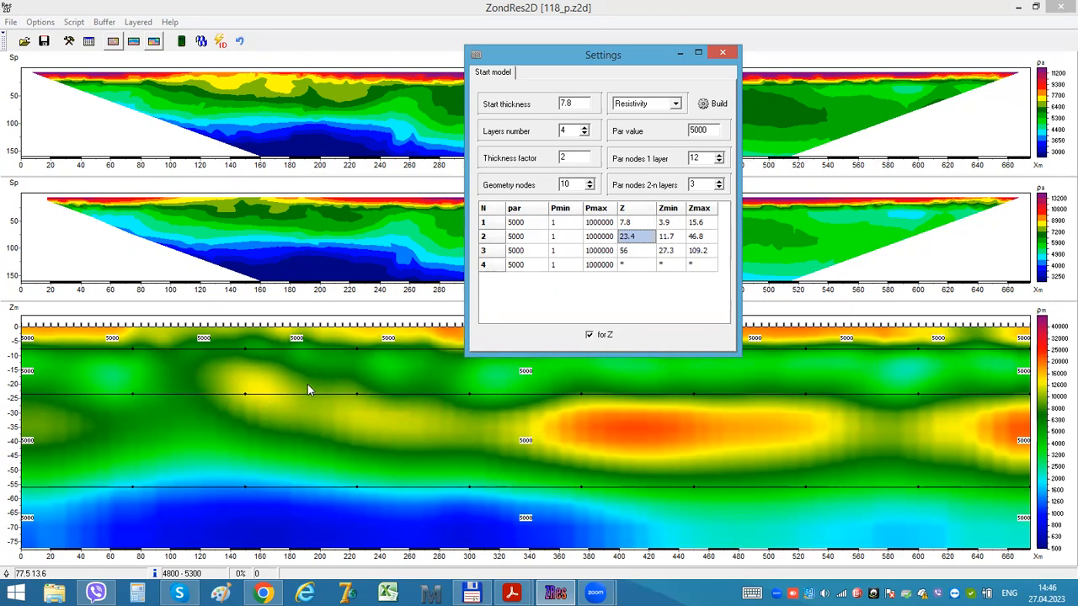
Step: Set the first layer's boundary depth to 5
double_click(575, 103)
click(627, 223)
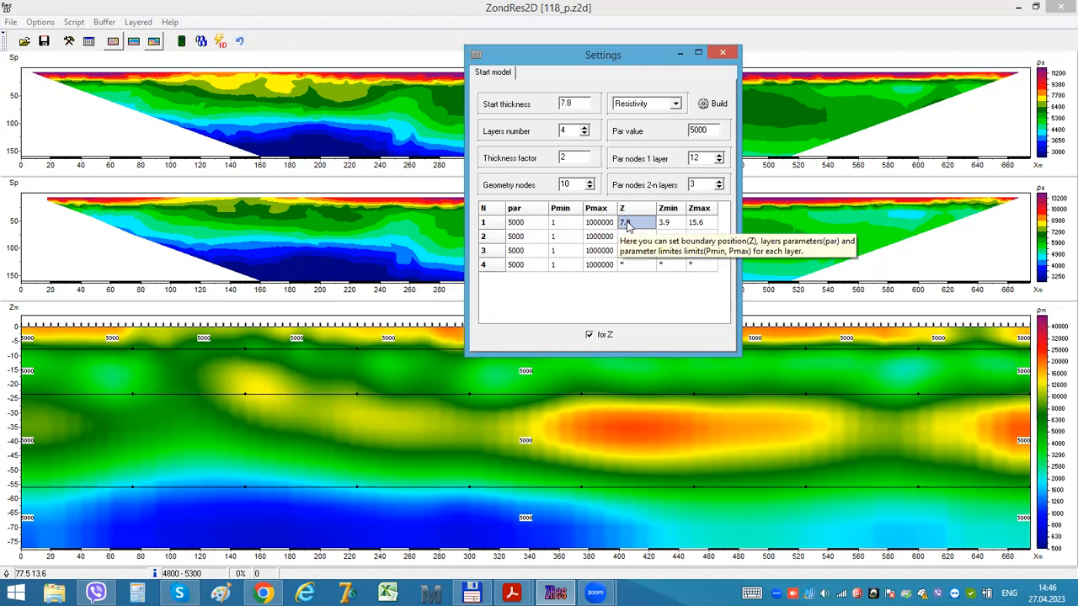
text(5)
click(628, 239)
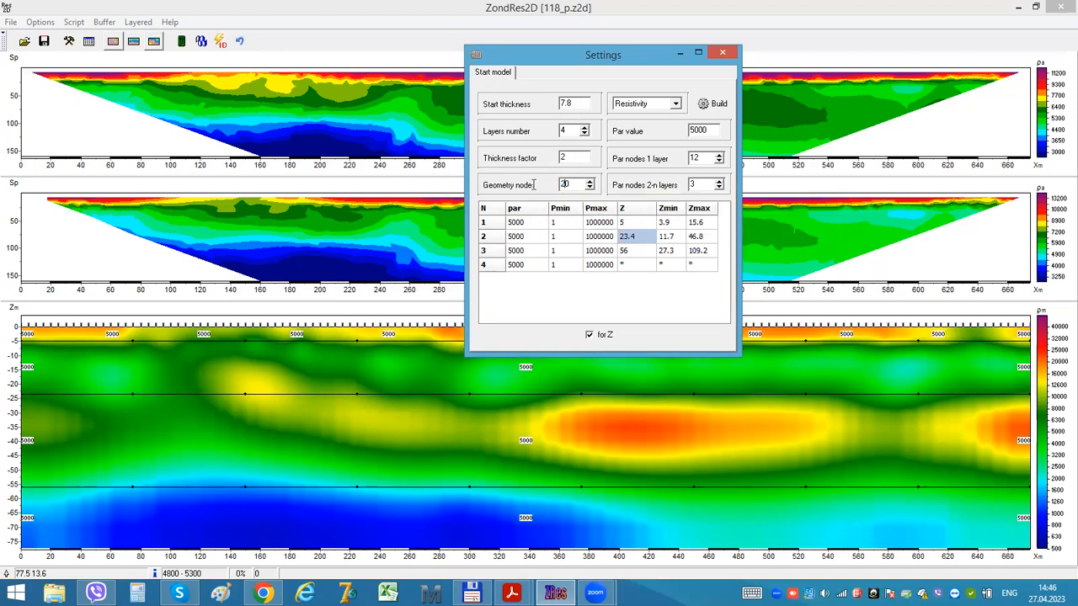
Step: Set the number of geometry nodes to 20 and close the start model settings
click(589, 181)
click(590, 187)
click(730, 55)
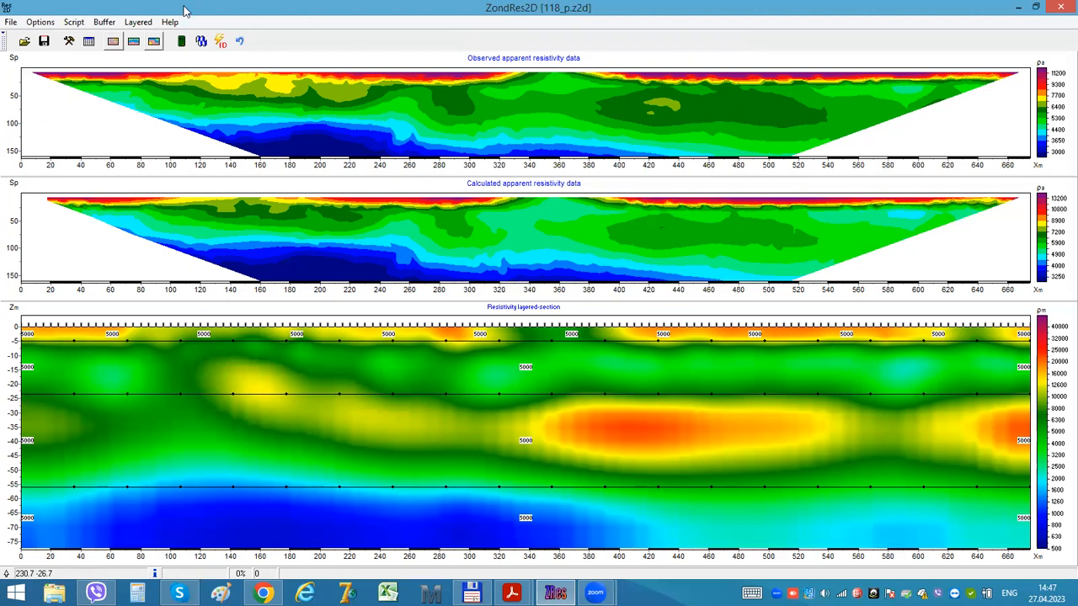
Step: Load the layer resistivities from the mesh and turn off the transparent layer display
click(138, 22)
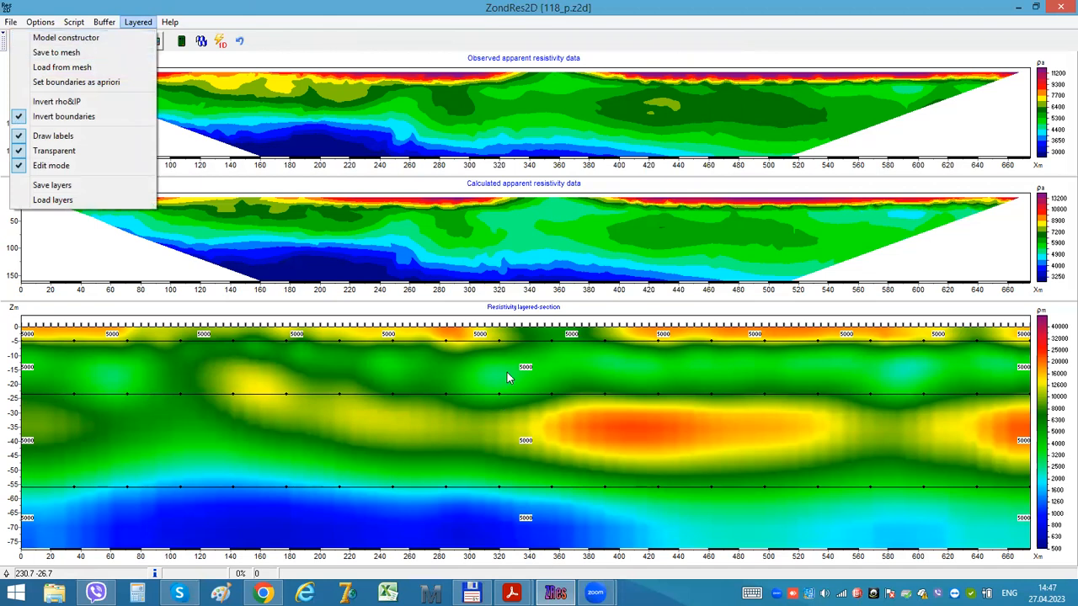
click(89, 73)
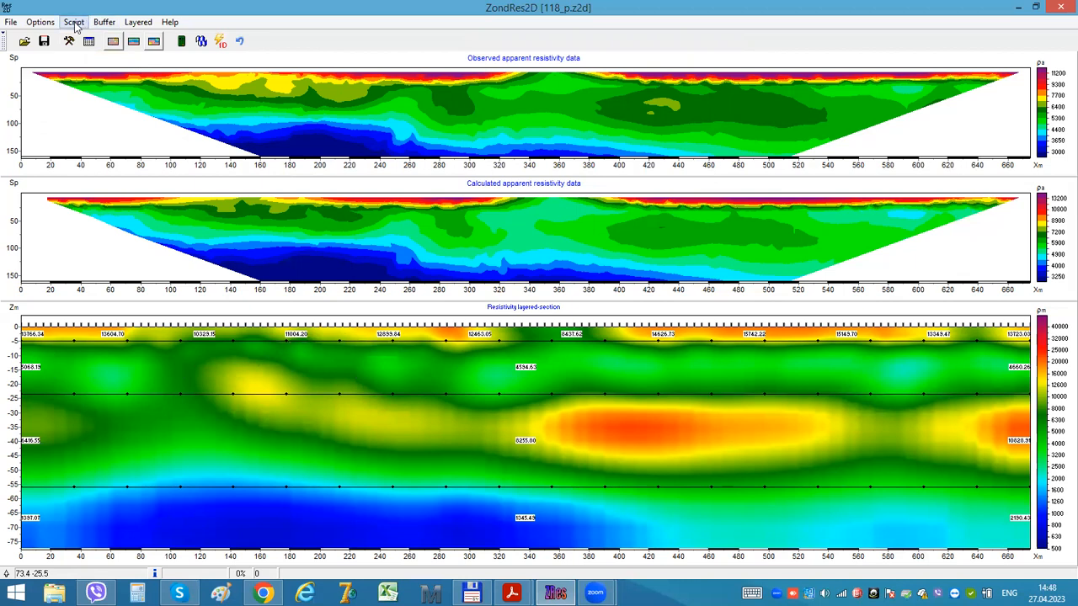
click(40, 23)
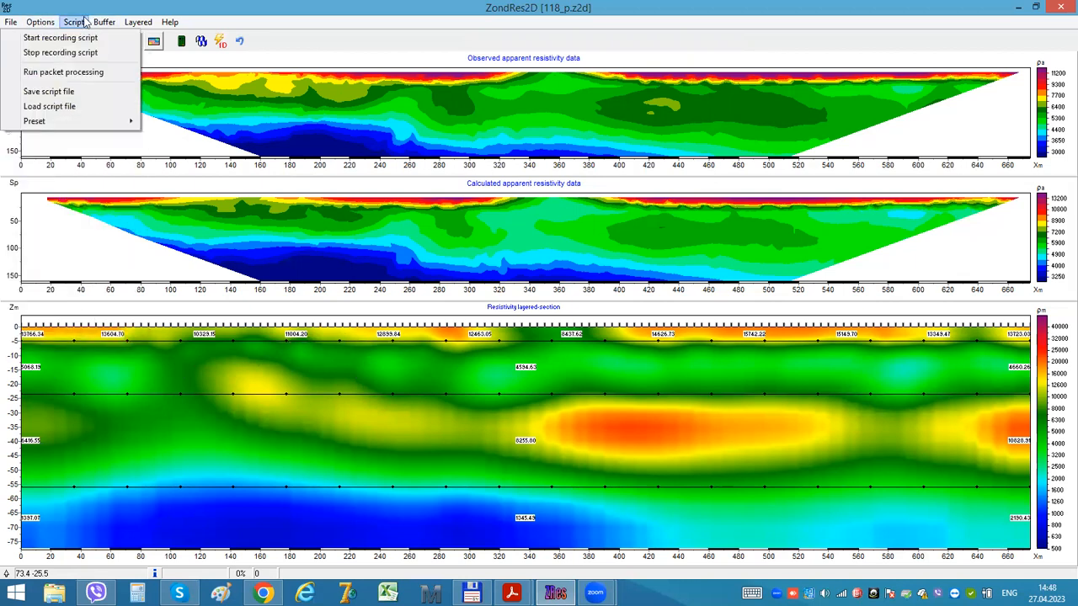
mouse_move(138, 23)
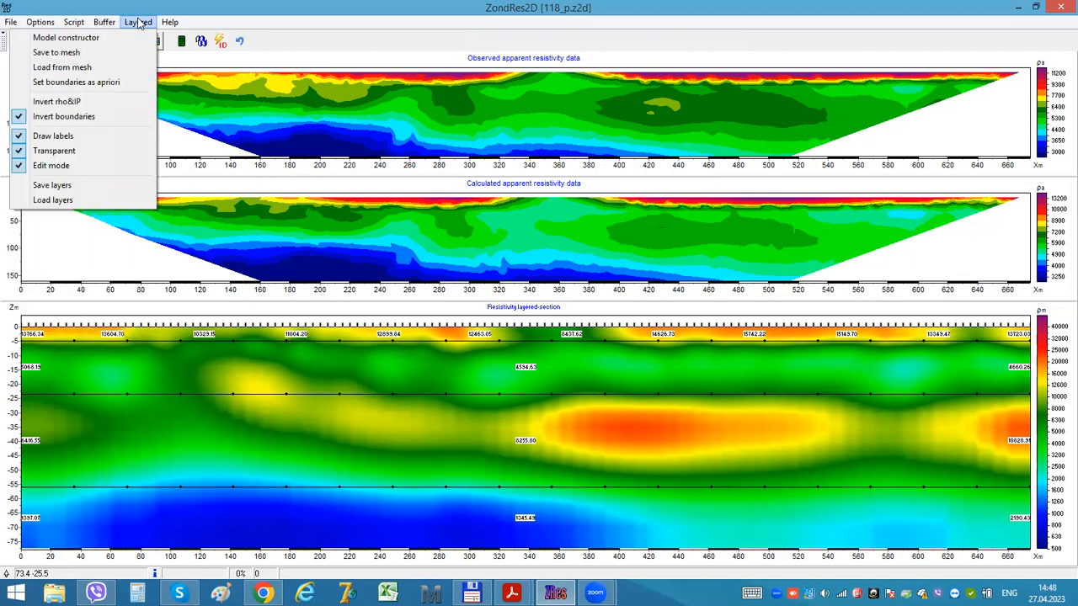
click(72, 151)
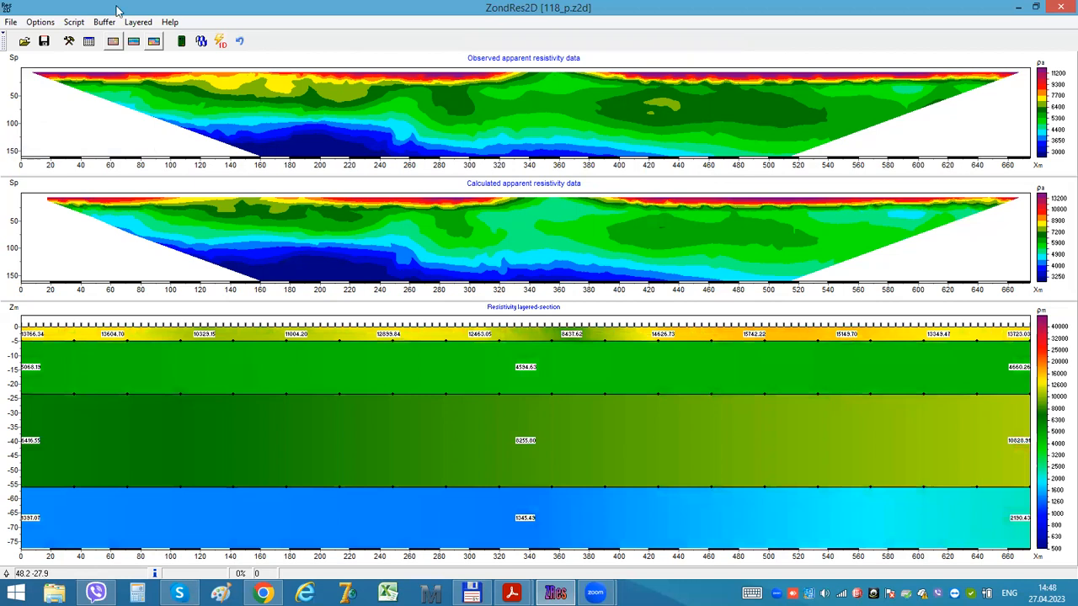
Step: Run the inversion of the layered model and enlarge the layered-section plot
click(202, 42)
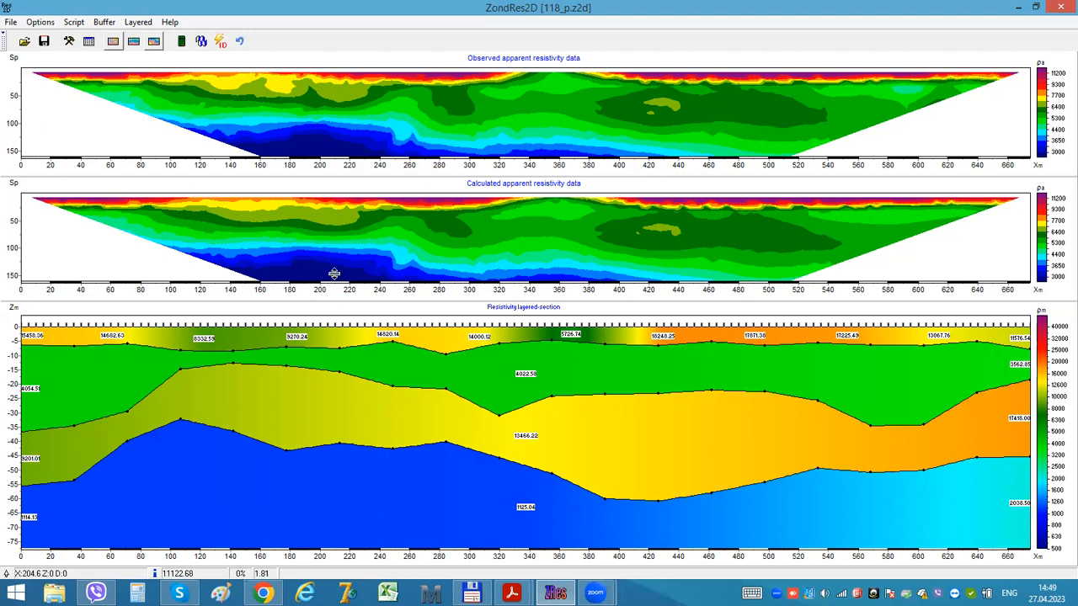
drag(338, 300, 338, 287)
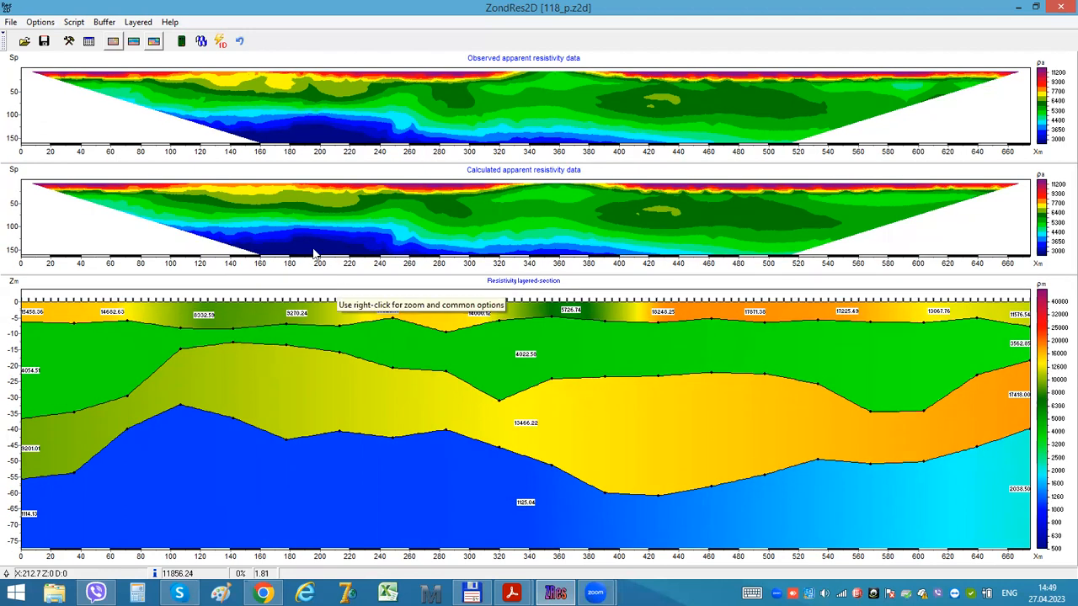
Step: Cut the layered section by angle and enlarge the pseudosection plots
click(50, 21)
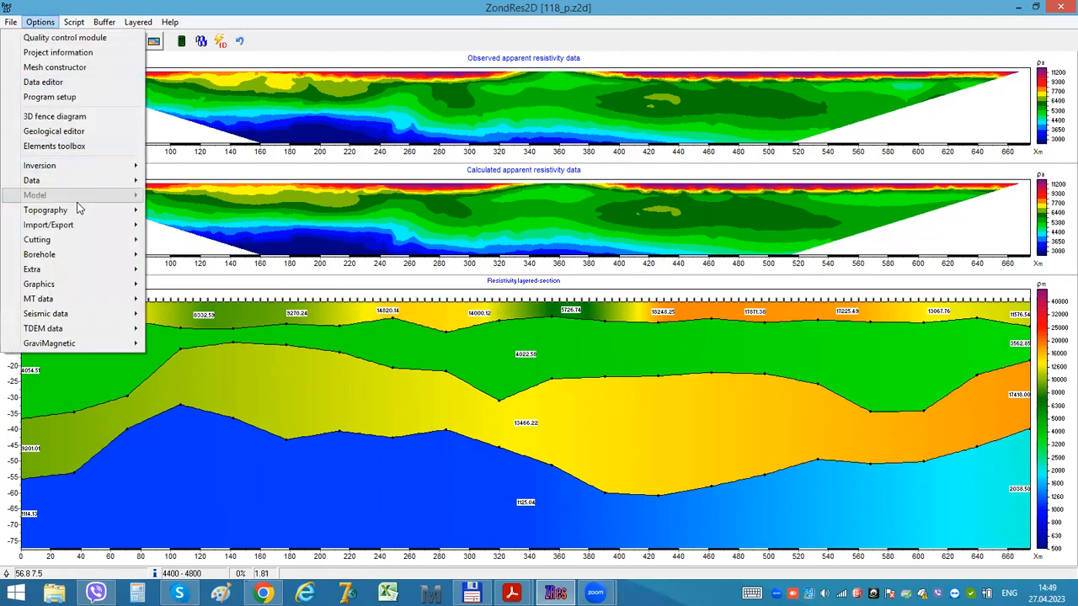
mouse_move(81, 240)
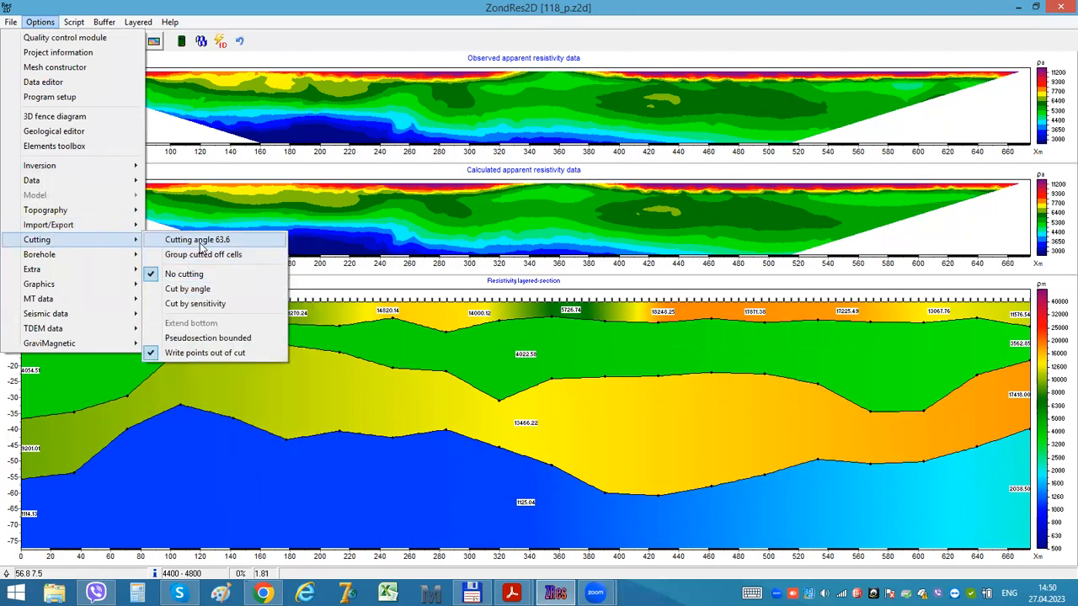
click(187, 289)
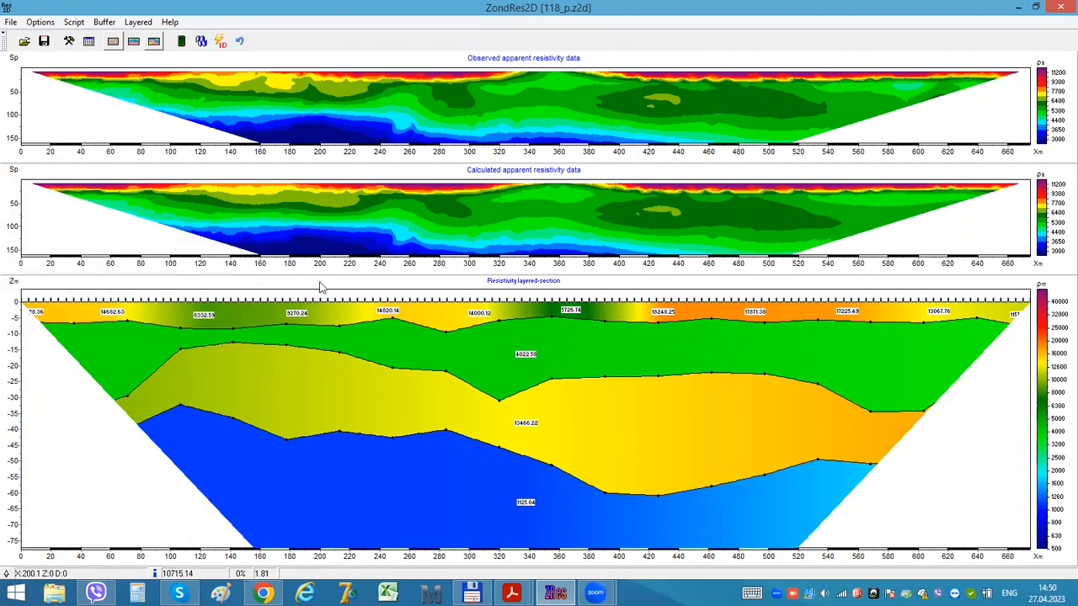
drag(321, 274, 322, 328)
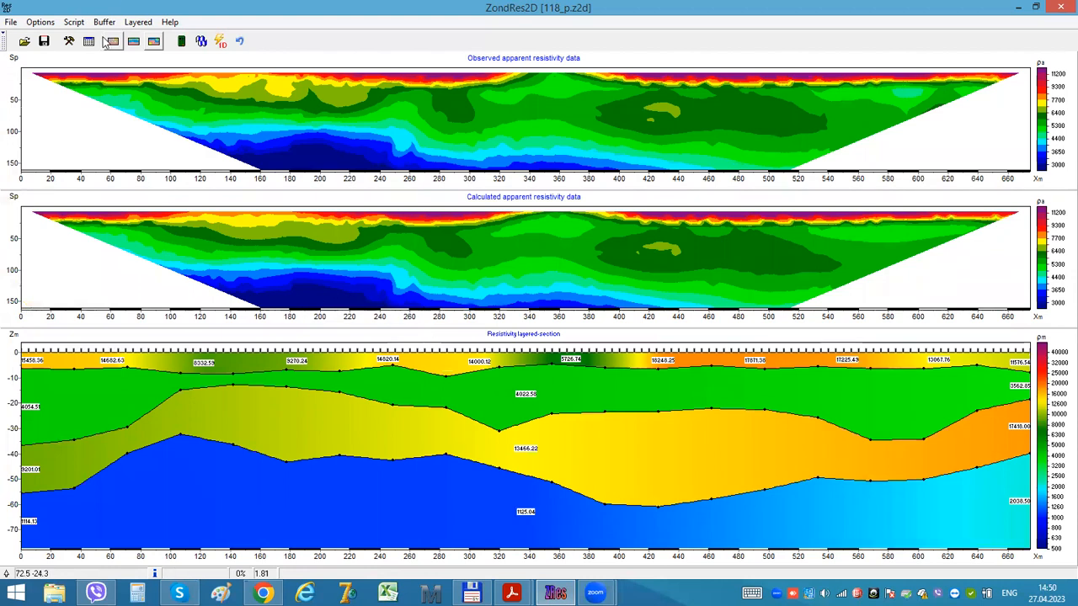
click(133, 40)
click(133, 40)
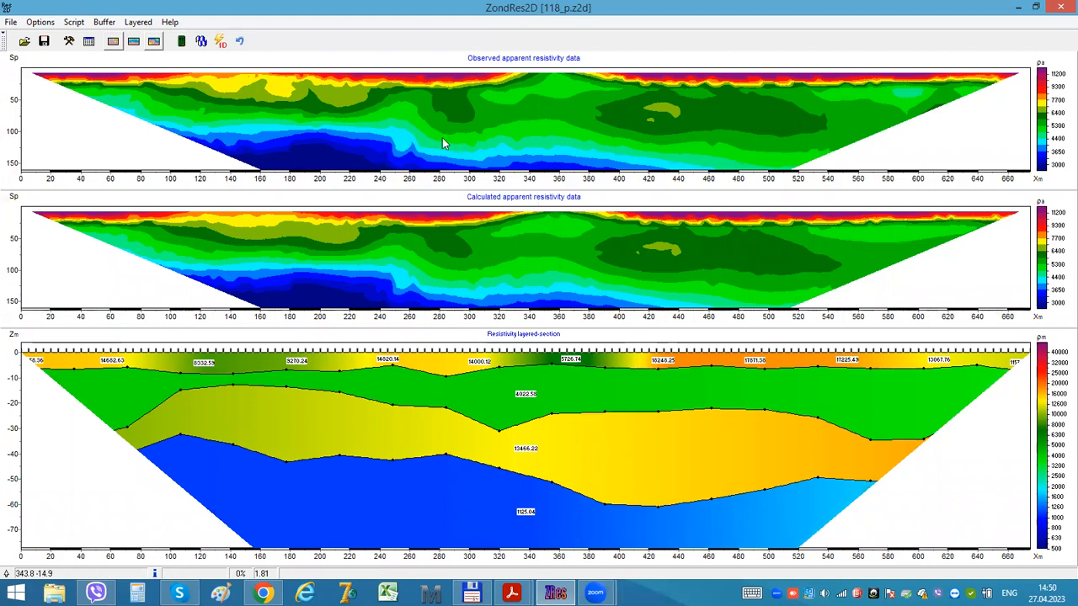
Step: Save the layered model to the mesh and show it as a block-section
click(138, 23)
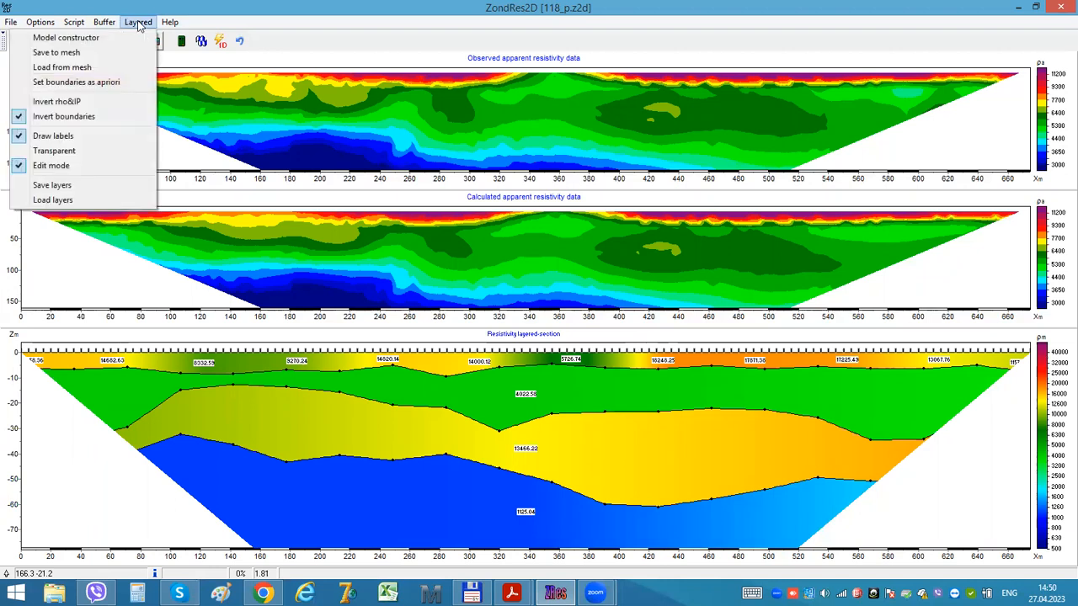
click(99, 56)
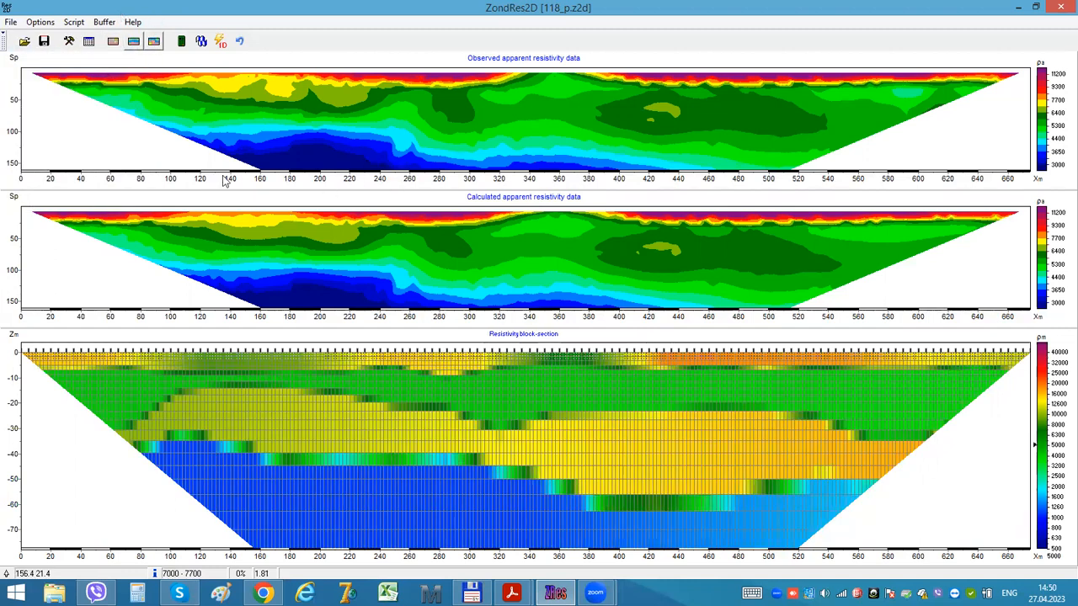
Step: Disable the extra layered term in the optimization settings, then run the inversion on the mesh model and stop it after a few iterations
click(40, 22)
mouse_move(92, 166)
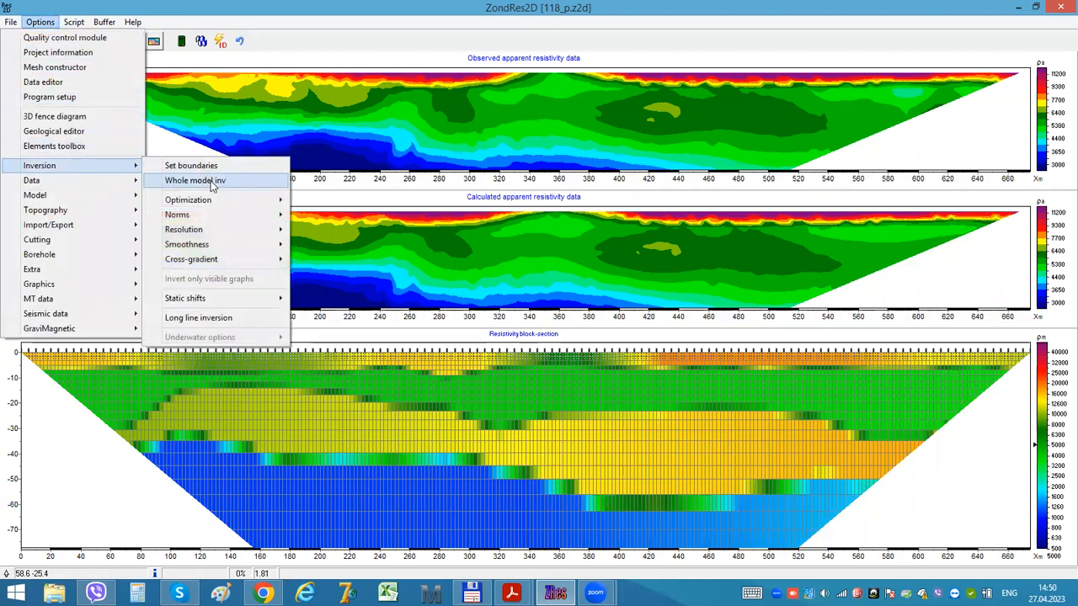
mouse_move(229, 201)
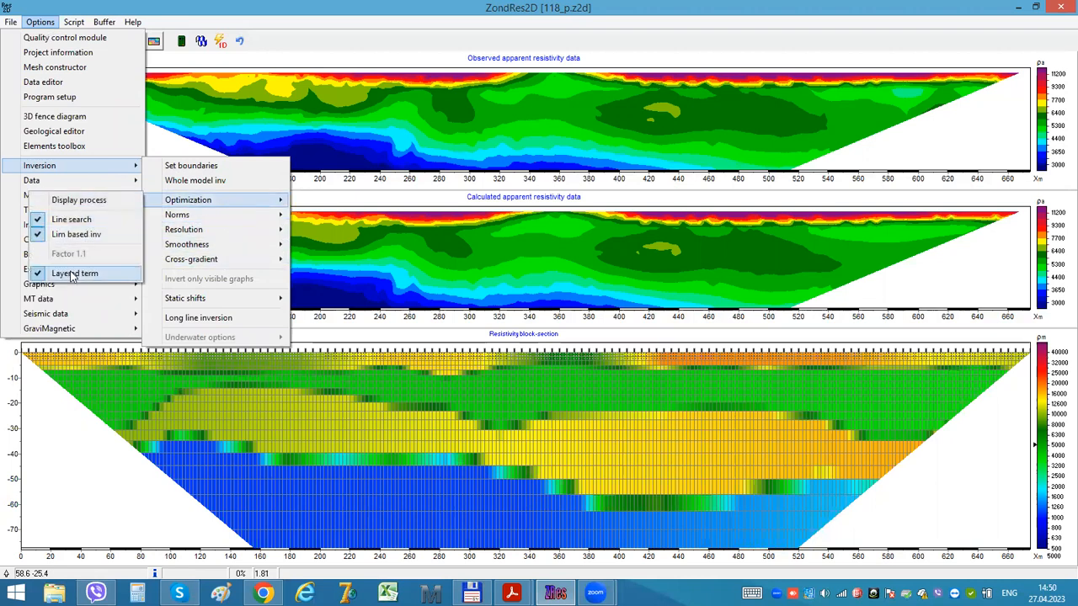
click(74, 274)
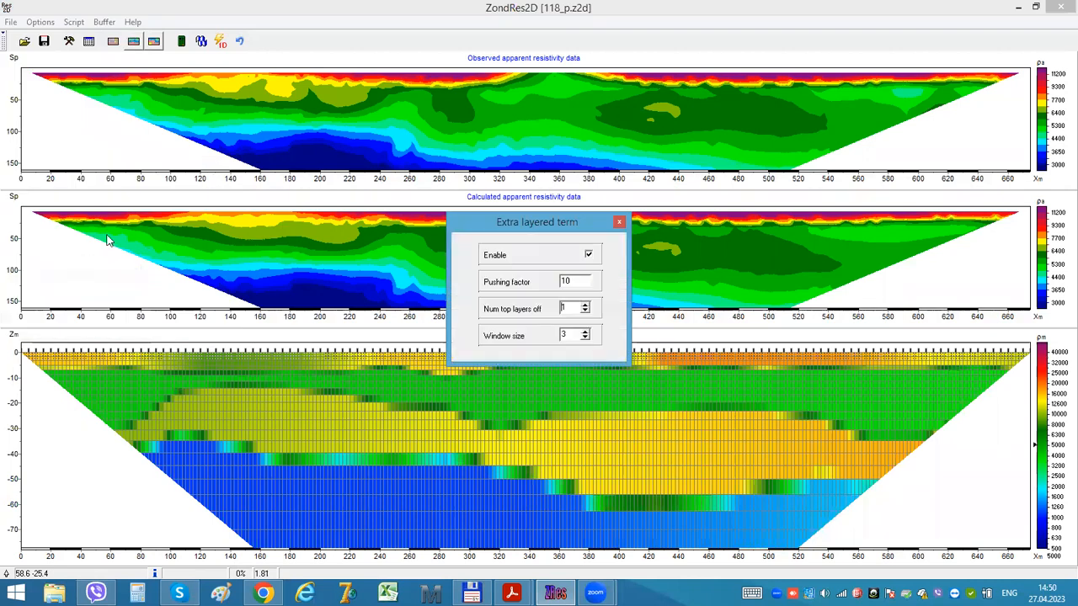
click(588, 254)
click(619, 222)
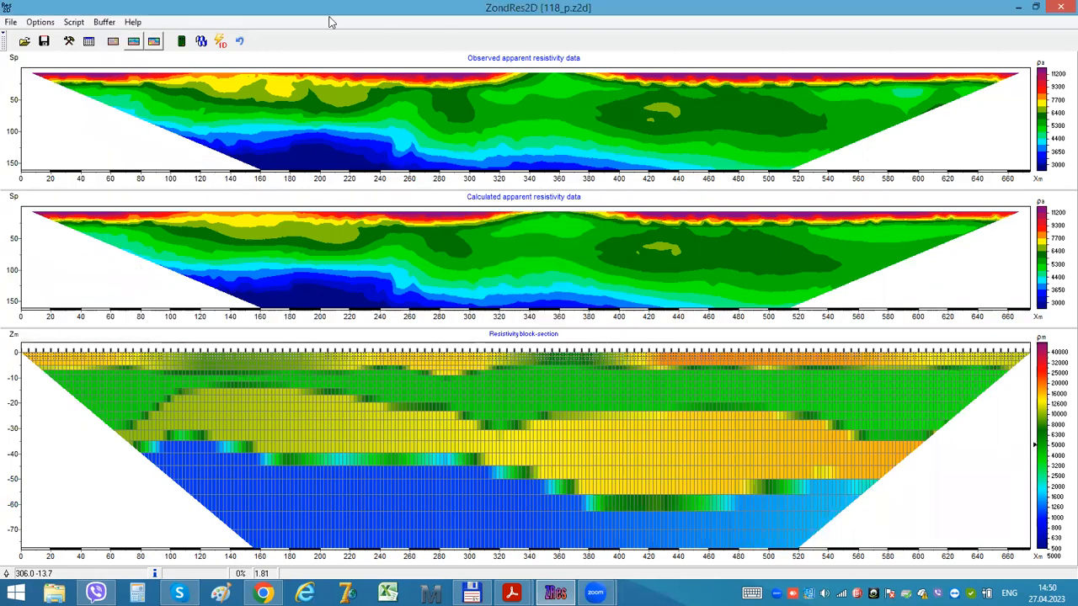
click(201, 44)
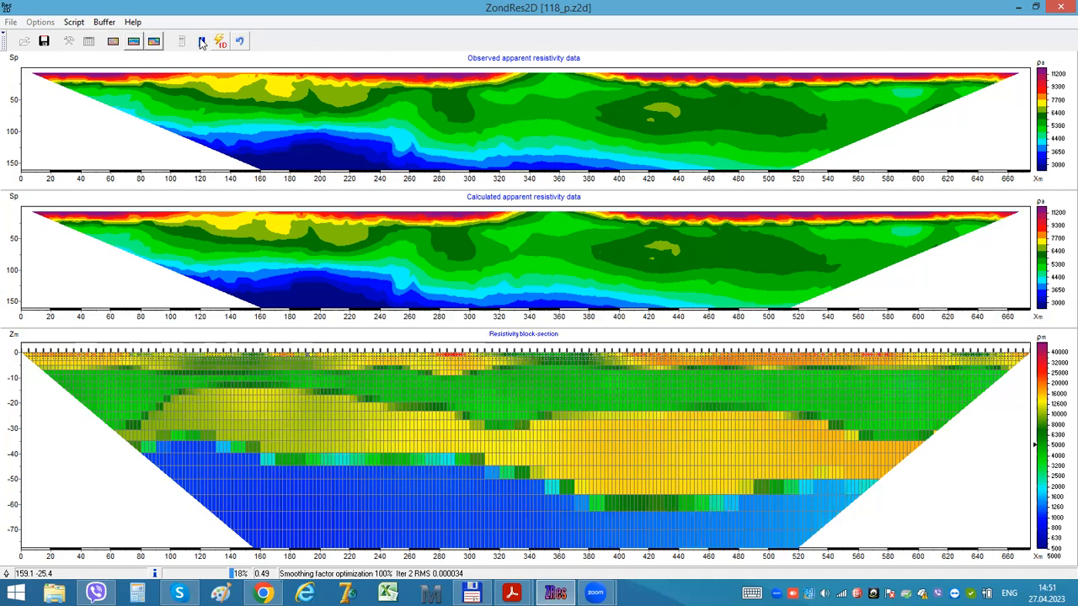
click(202, 41)
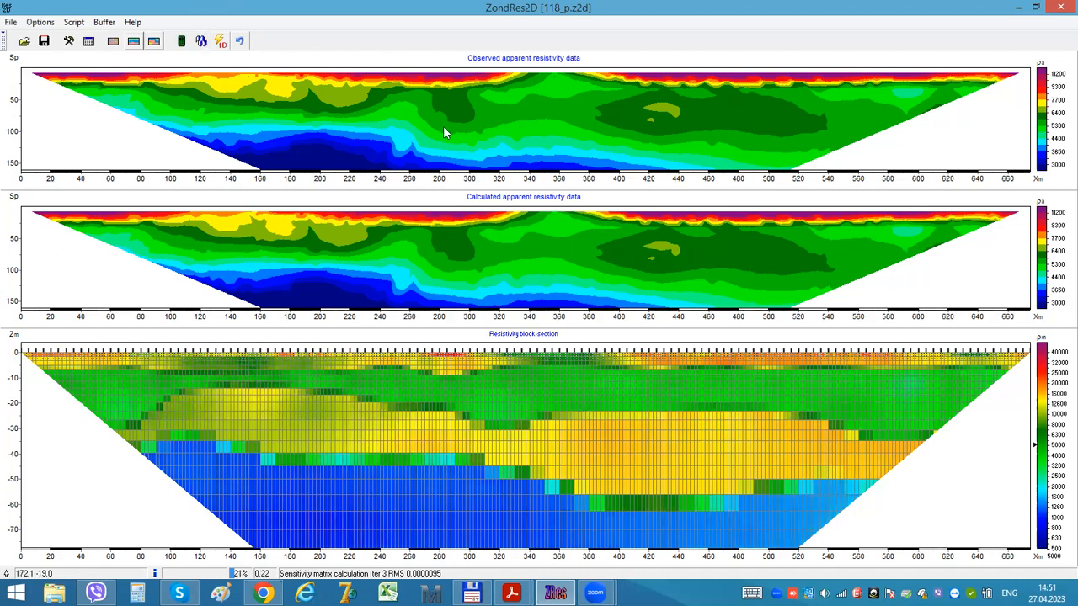
Step: Display the inverted model as a smooth-section and refit its colour scale to the model's resistivities
click(39, 22)
mouse_move(90, 196)
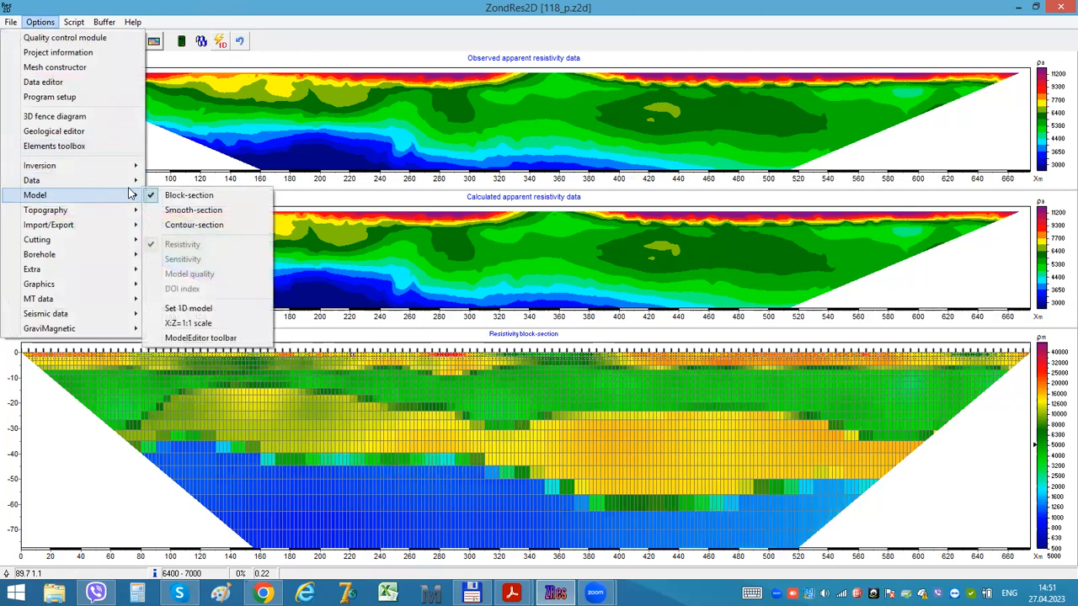
click(194, 211)
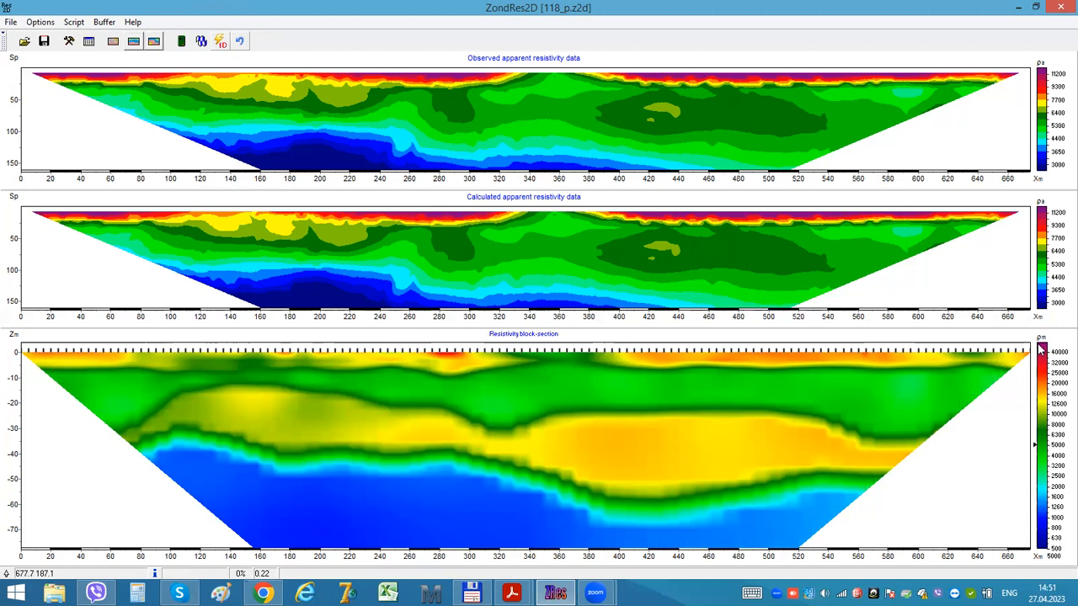
right_click(1047, 375)
click(1019, 412)
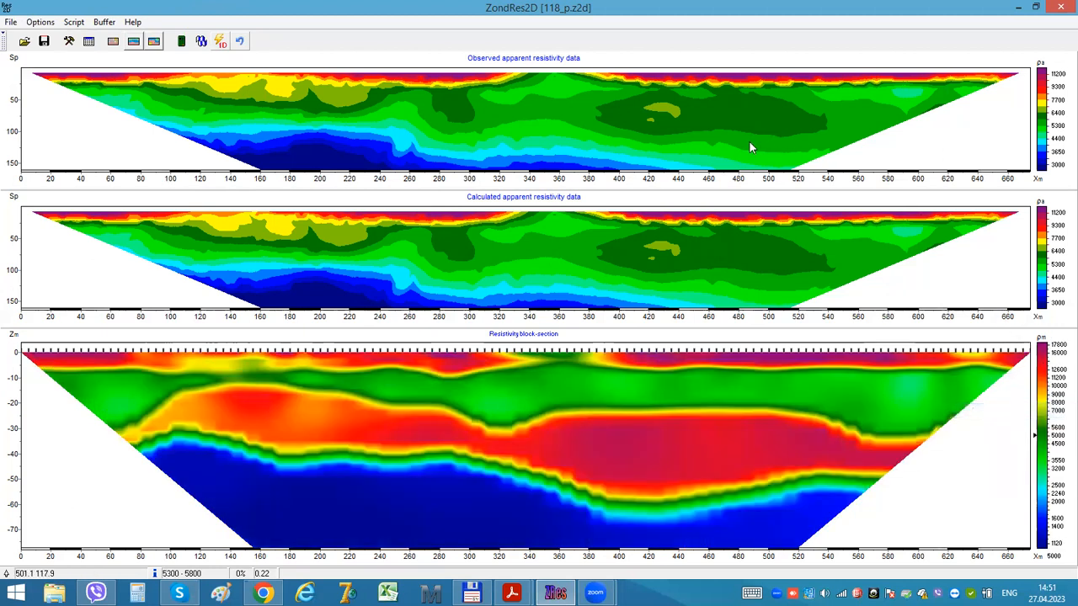
Step: Return to the layered model, make its layers transparent over the smooth-section, and slightly enlarge the model plot
click(135, 44)
click(139, 24)
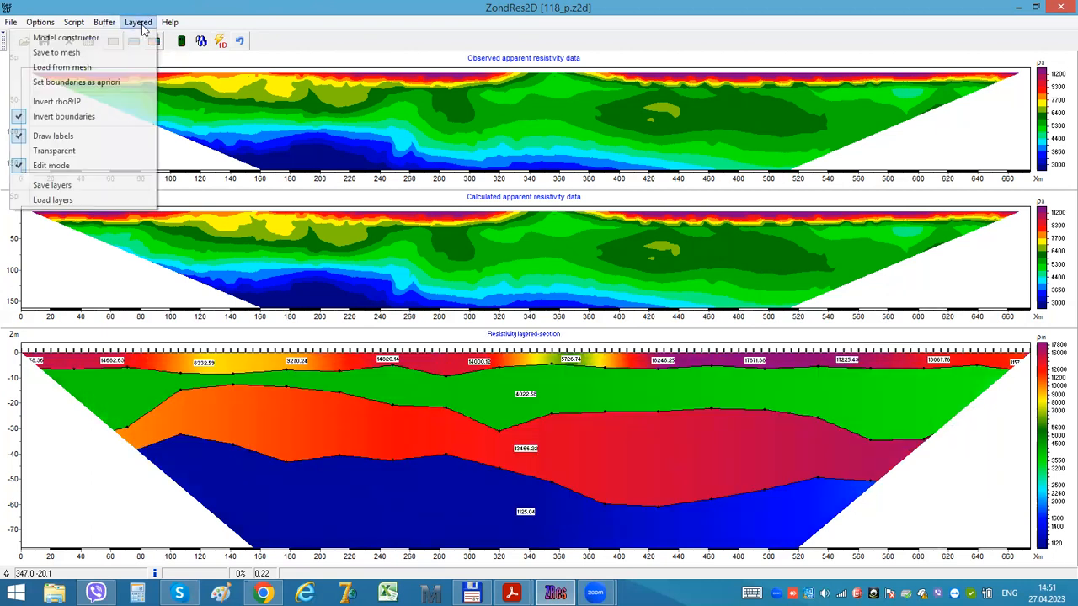
click(89, 150)
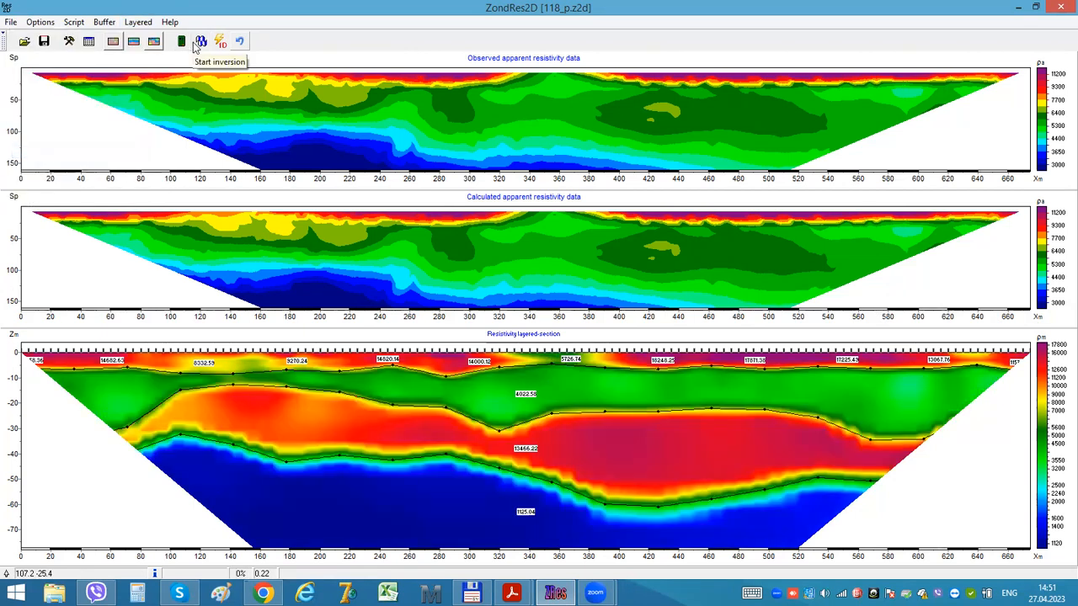
drag(604, 328, 604, 320)
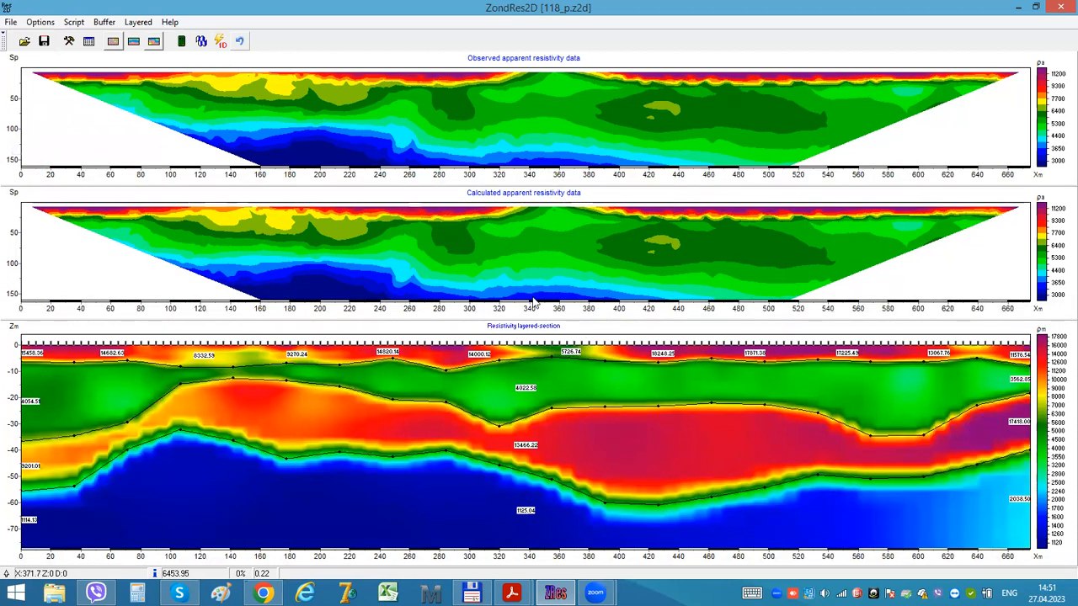
click(345, 6)
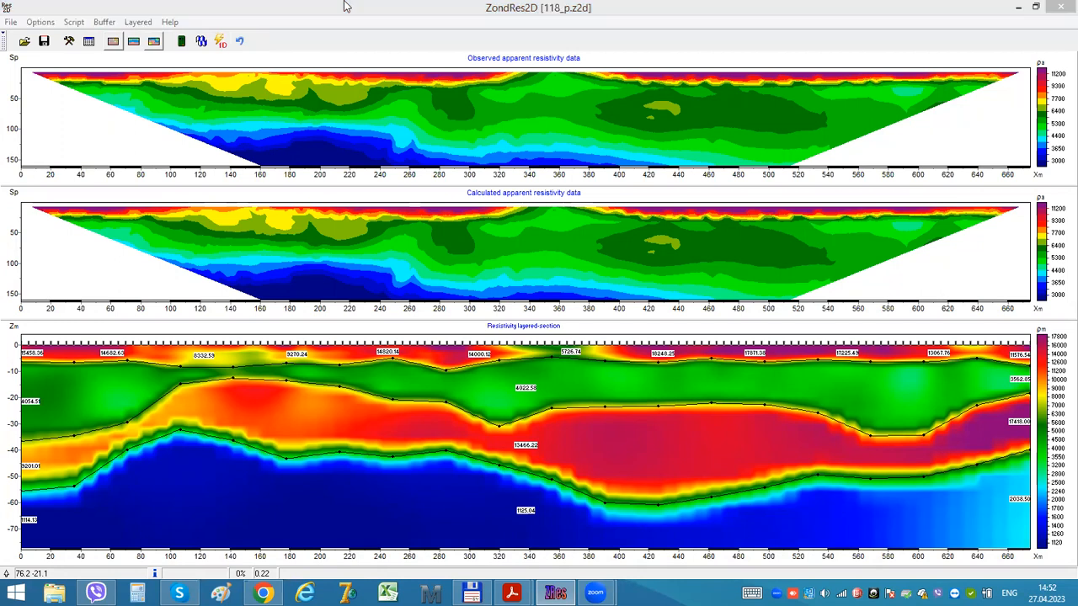